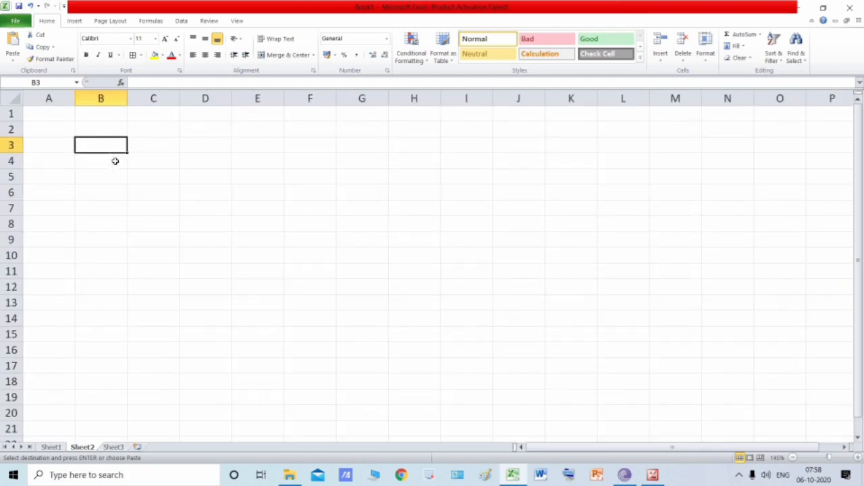
# Paste the copied B4:E4 record at B3 on Sheet2 and clear the pasted cells
pyautogui.write('101\tKABIR\t82')
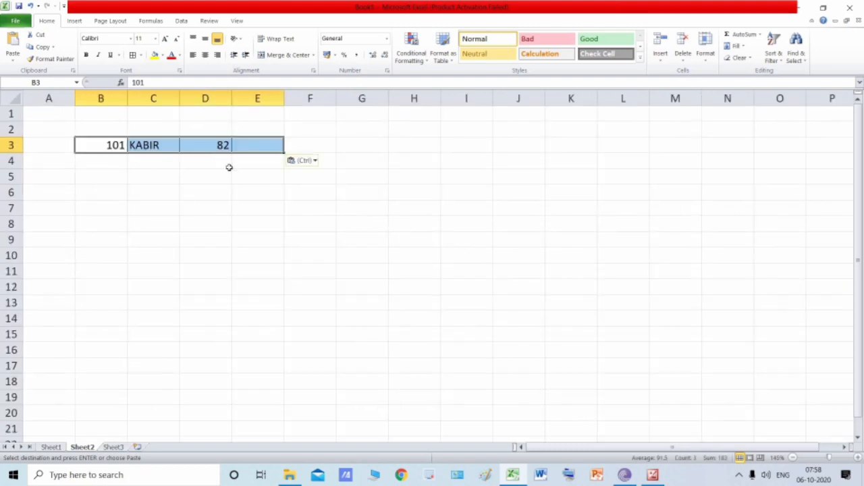
pyautogui.press('Delete')
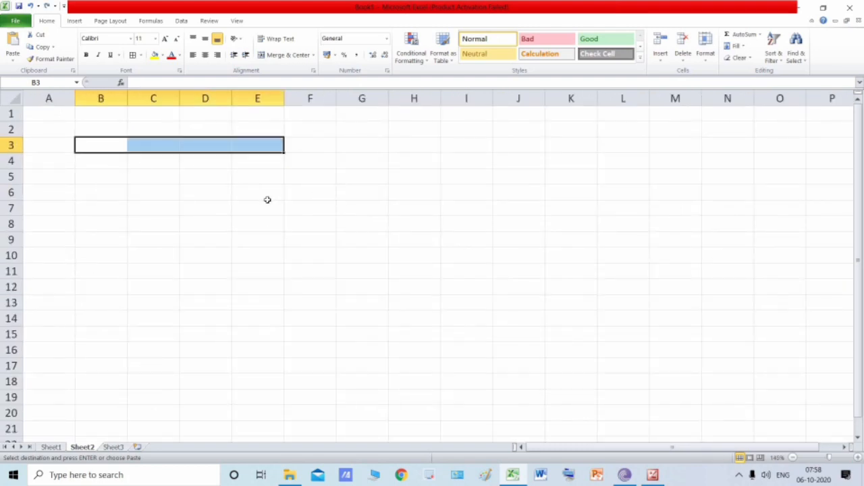
pyautogui.click(52, 448)
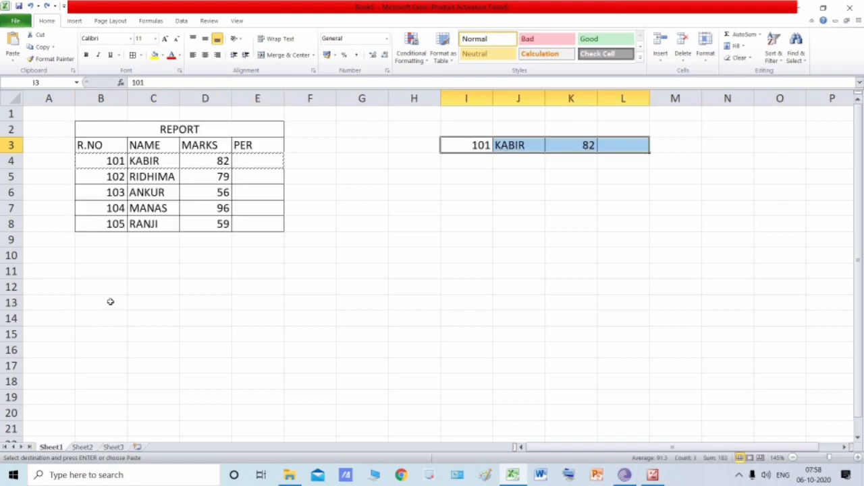
# Compare Sheet1 with Sheet2 and read the scanned page on copying and moving data in the Microsoft Office 2010 picture viewer
pyautogui.hotkey('ctrl', 'pagedown')
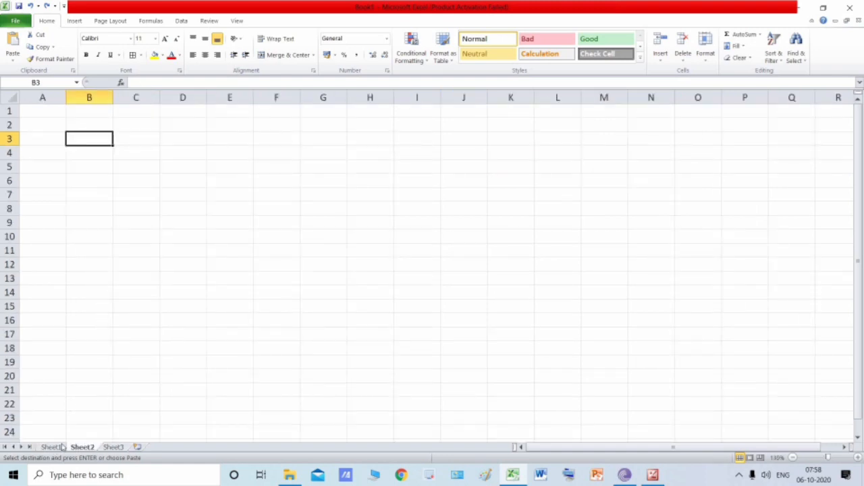
pyautogui.hotkey('ctrl', 'pageup')
pyautogui.click(462, 162)
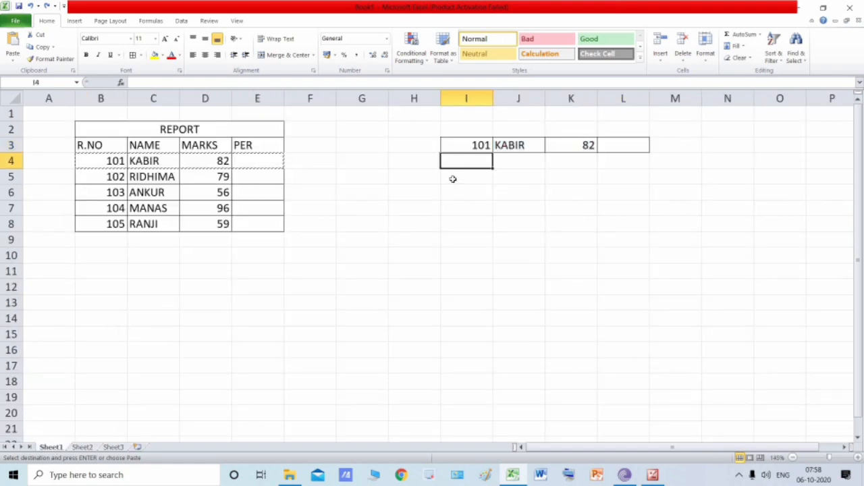
pyautogui.hotkey('ctrl', 'pagedown')
pyautogui.click(54, 448)
pyautogui.hotkey('alt', 'Tab')
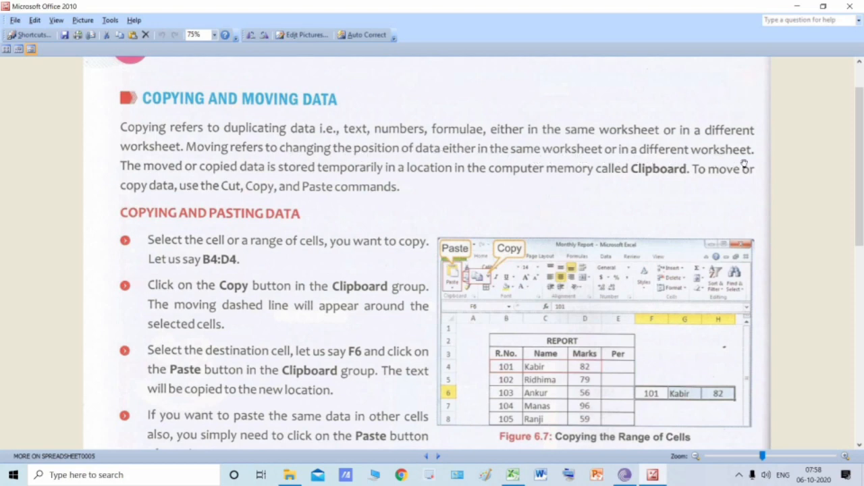
pyautogui.hotkey('alt', 'Tab')
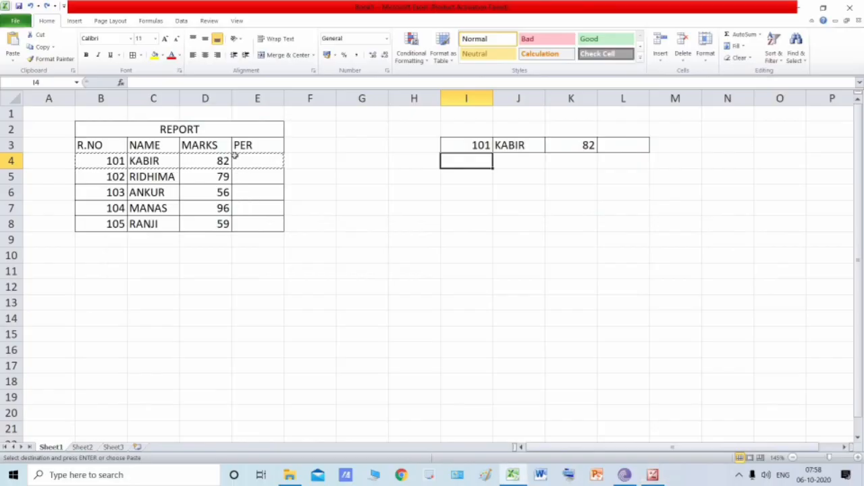
# Compare the original record in B4:E4 with its copy in I3:L3 on Sheet1
pyautogui.click(466, 144)
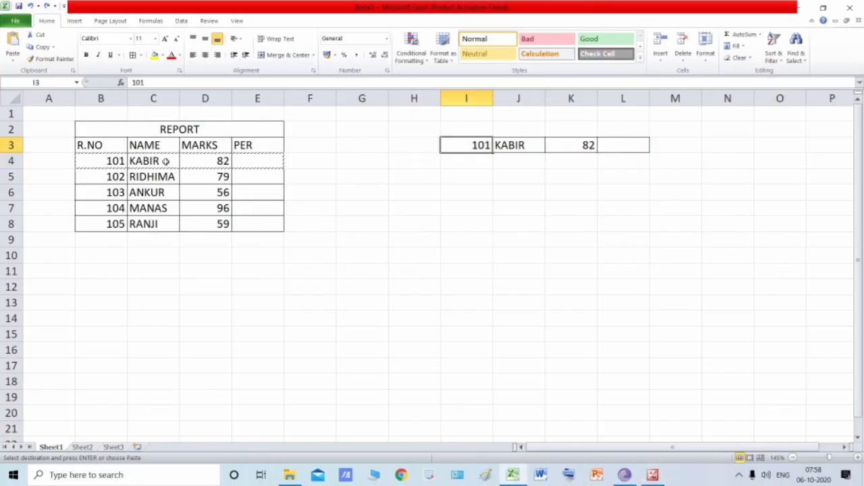
pyautogui.click(114, 159)
pyautogui.moveTo(113, 161); pyautogui.dragTo(259, 161)
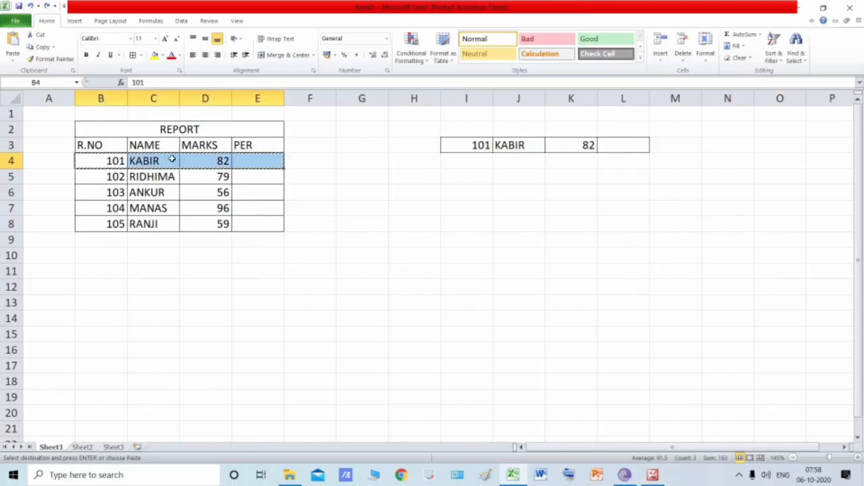
pyautogui.moveTo(473, 146); pyautogui.dragTo(632, 148)
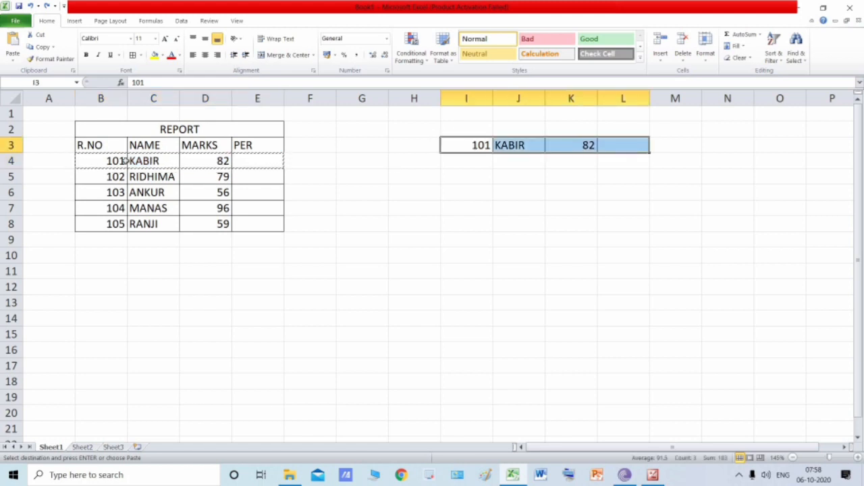
pyautogui.moveTo(120, 161); pyautogui.dragTo(256, 160)
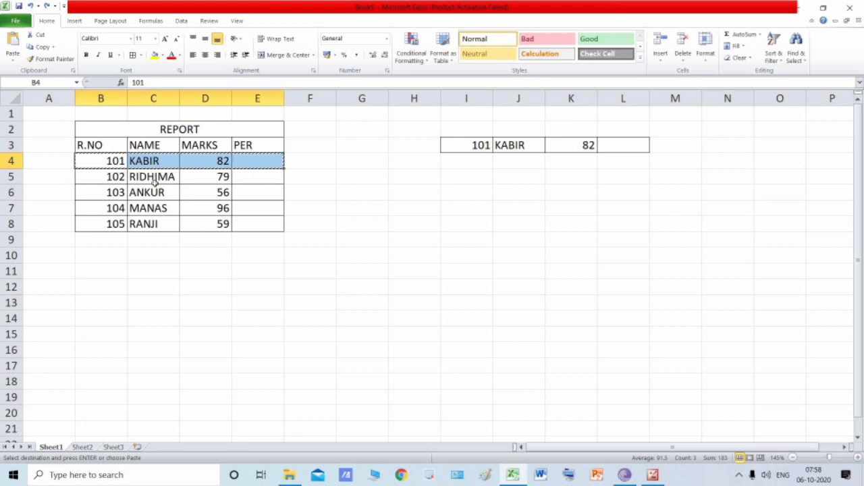
# Move the second record from B5:E5 to I4:L4, directly below the copied record
pyautogui.press('Down')
pyautogui.hotkey('shift', 'Right')
pyautogui.hotkey('shift', 'Right')
pyautogui.hotkey('shift', 'Right')
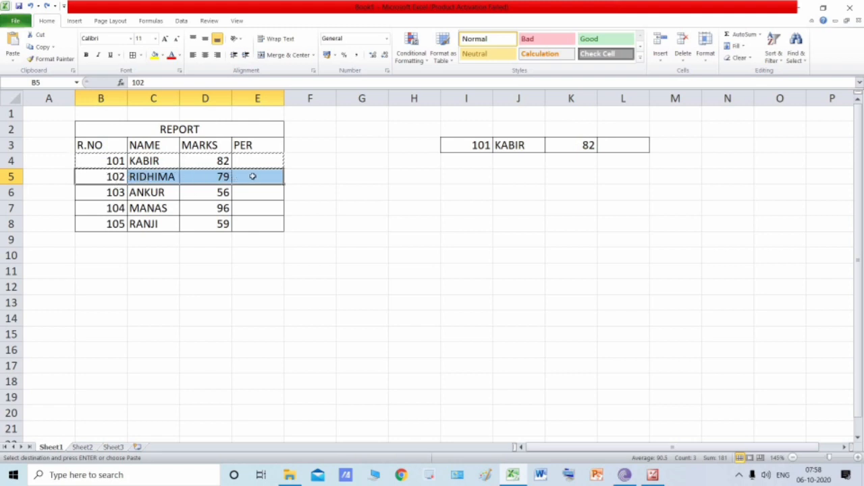
pyautogui.hotkey('ctrl', 'c')
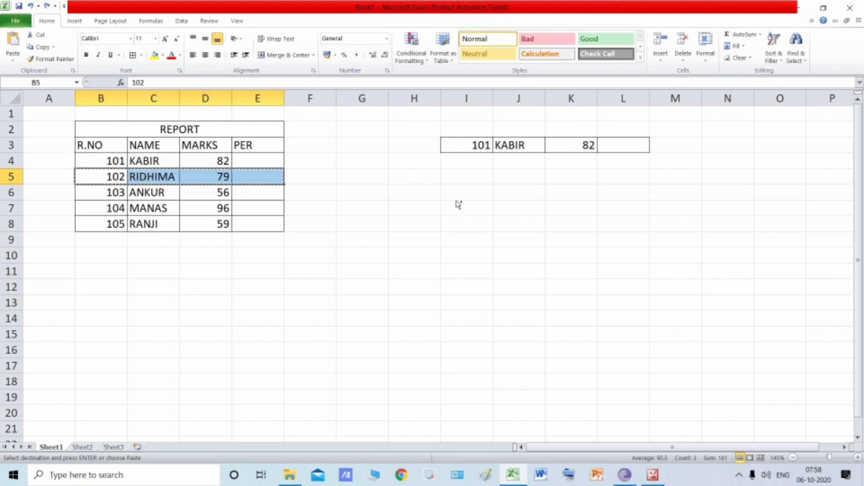
pyautogui.click(457, 205)
pyautogui.click(466, 160)
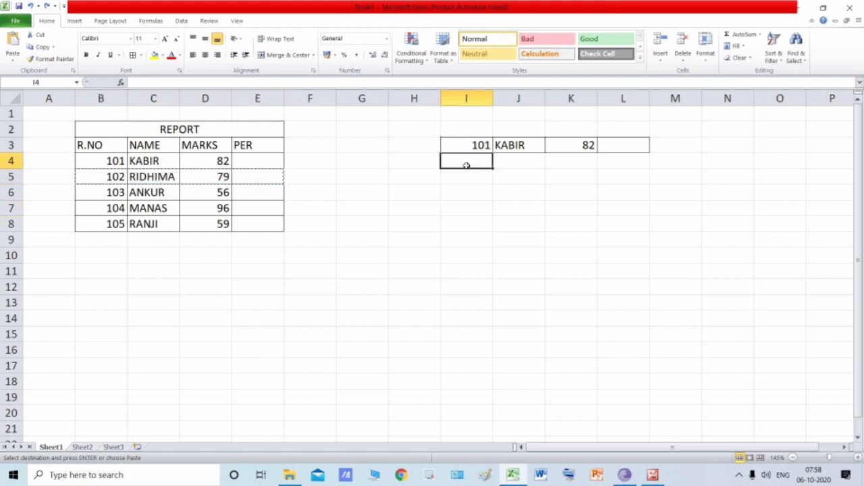
pyautogui.hotkey('ctrl', 'v')
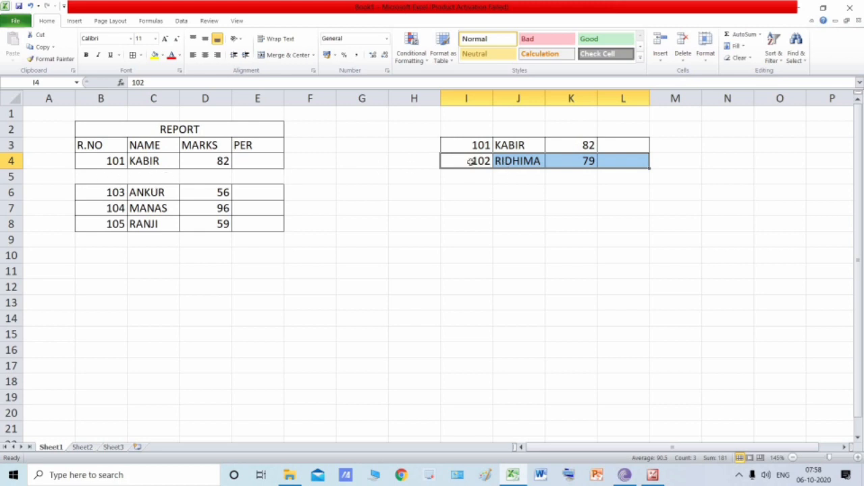
# Compare the vacated cells B5:E5 with the record in I4:L4 and check the scanned page's definition of moving data
pyautogui.click(517, 161)
pyautogui.press('Left')
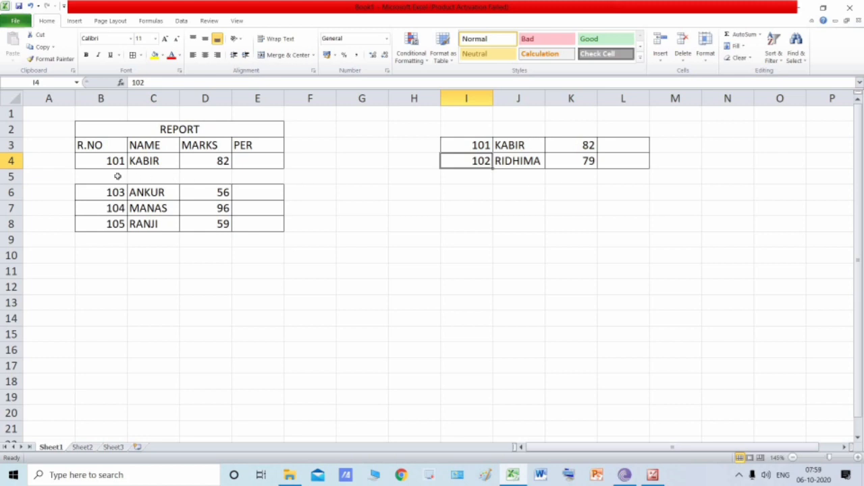
pyautogui.moveTo(101, 177); pyautogui.dragTo(280, 177)
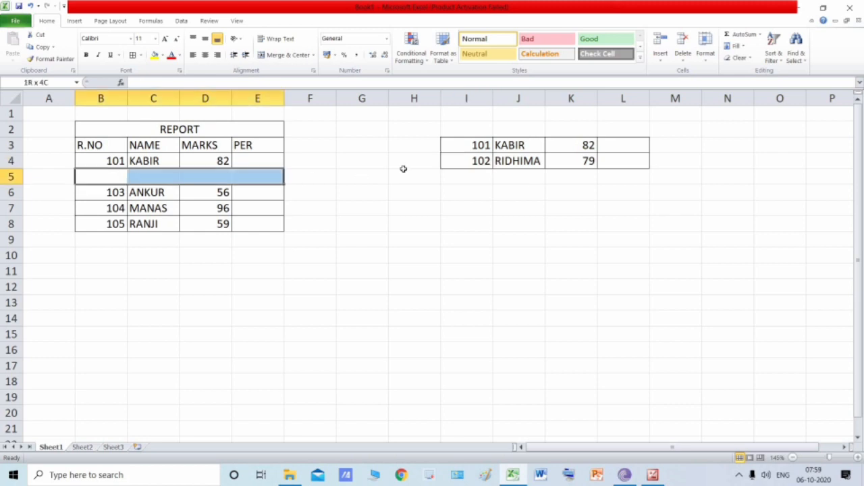
pyautogui.click(465, 162)
pyautogui.keyDown('shift'); pyautogui.click(621, 169); pyautogui.keyUp('shift')
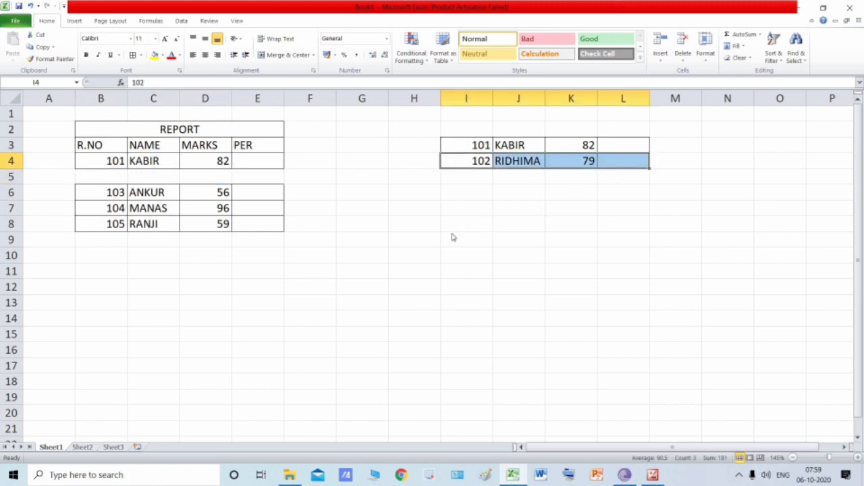
pyautogui.hotkey('alt', 'Tab')
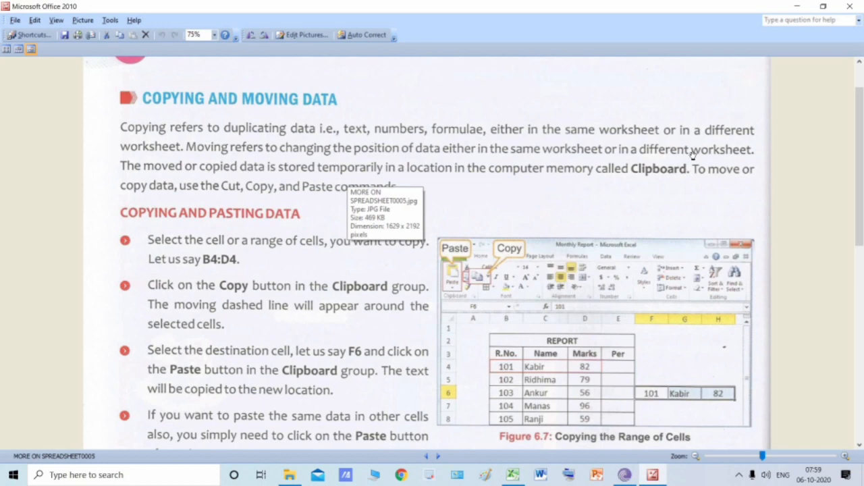
pyautogui.hotkey('alt', 'Tab')
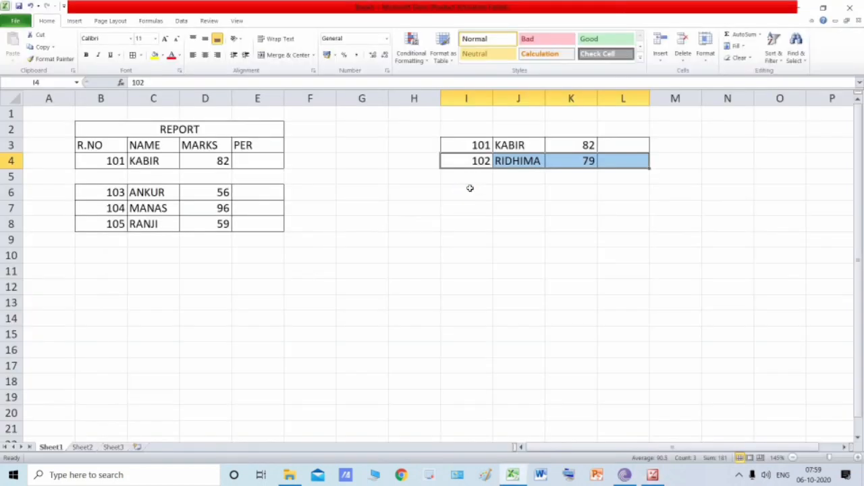
# Move the record in I4:L4 on Sheet1 to cell G11 on Sheet2
pyautogui.hotkey('ctrl', 'c')
pyautogui.click(88, 448)
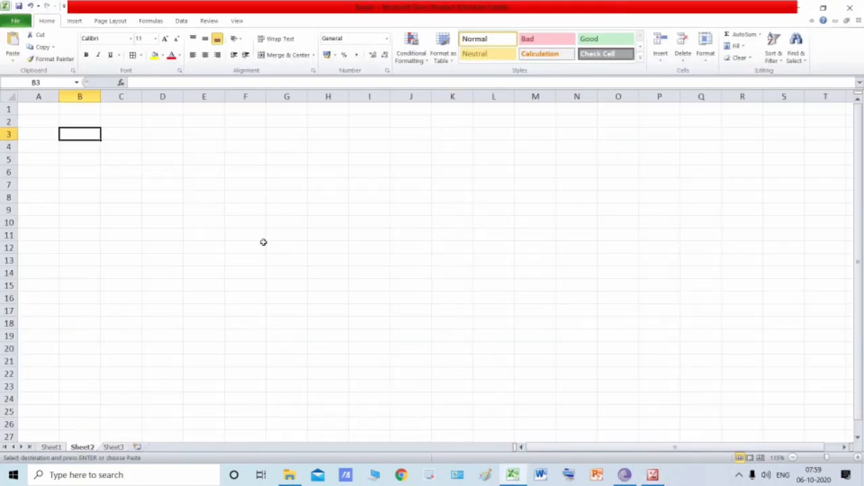
pyautogui.click(268, 236)
pyautogui.press('Return')
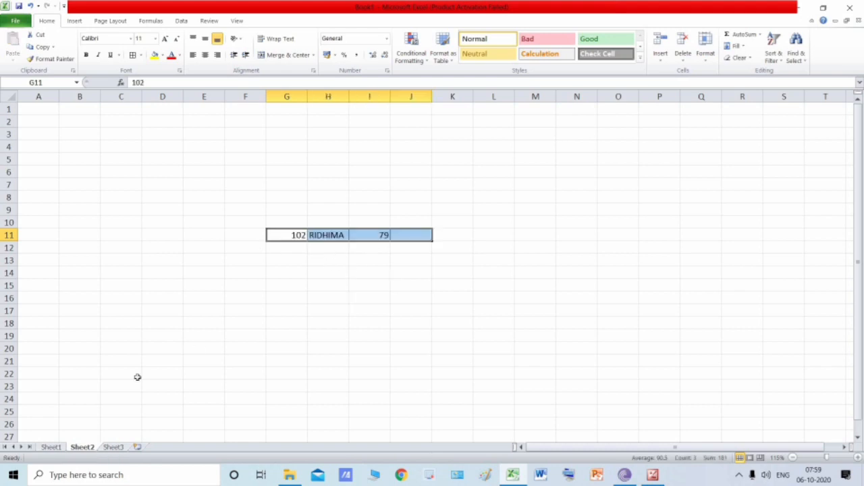
# Check the source cells on Sheet1 and undo the move to Sheet2
pyautogui.click(56, 448)
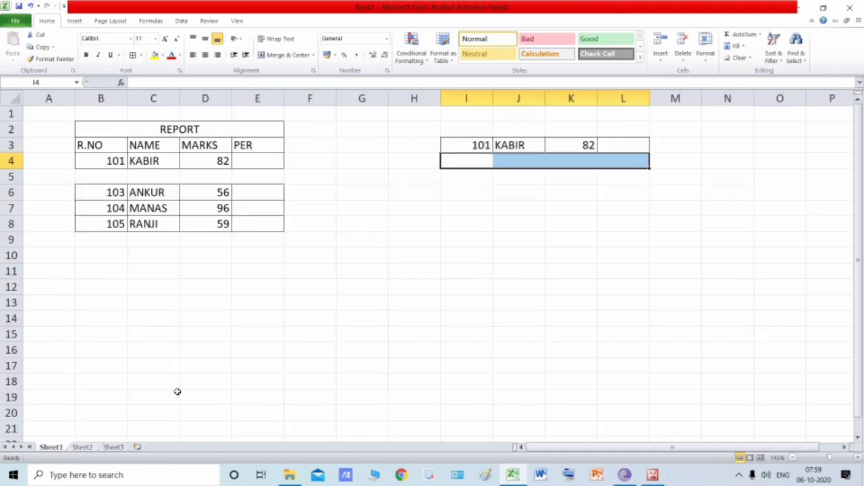
pyautogui.click(84, 449)
pyautogui.hotkey('ctrl', 'z')
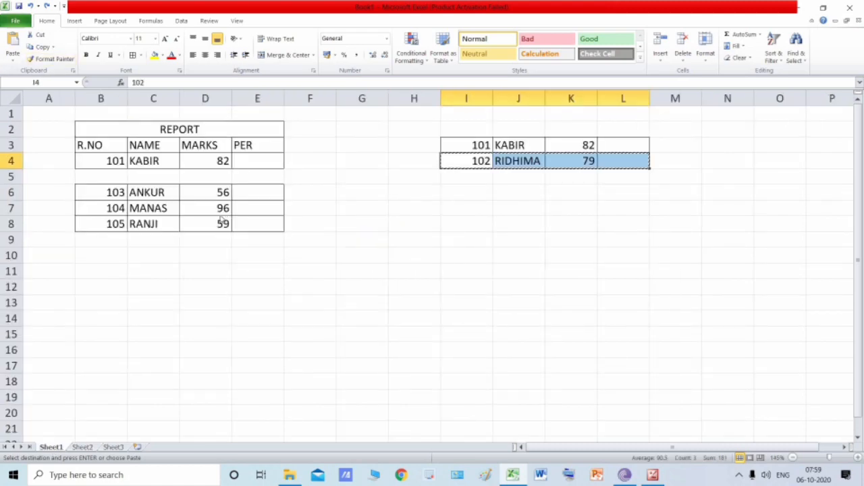
# Read the scanned page's note on the Clipboard and try to paste the I4:L4 record into B5 on Sheet1
pyautogui.hotkey('alt', 'Tab')
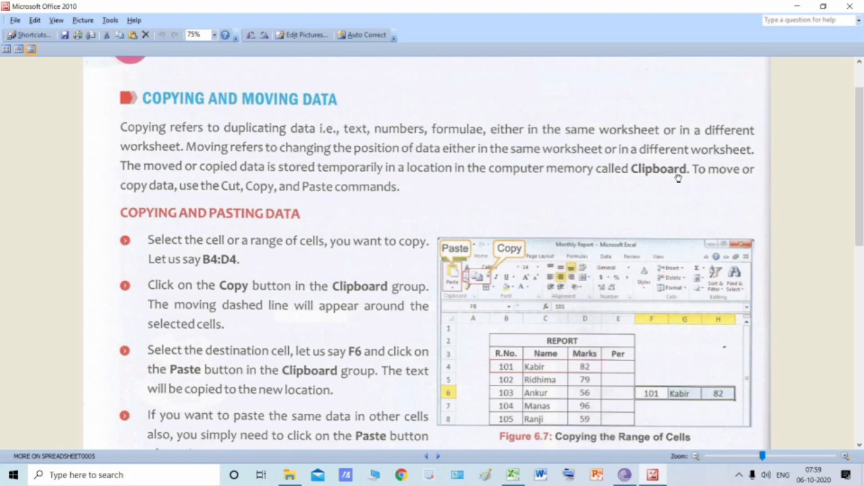
pyautogui.hotkey('alt', 'Tab')
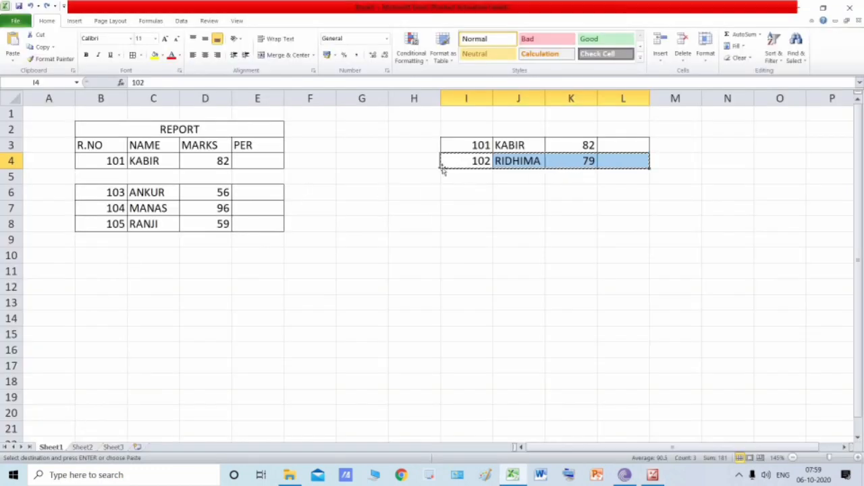
pyautogui.click(116, 173)
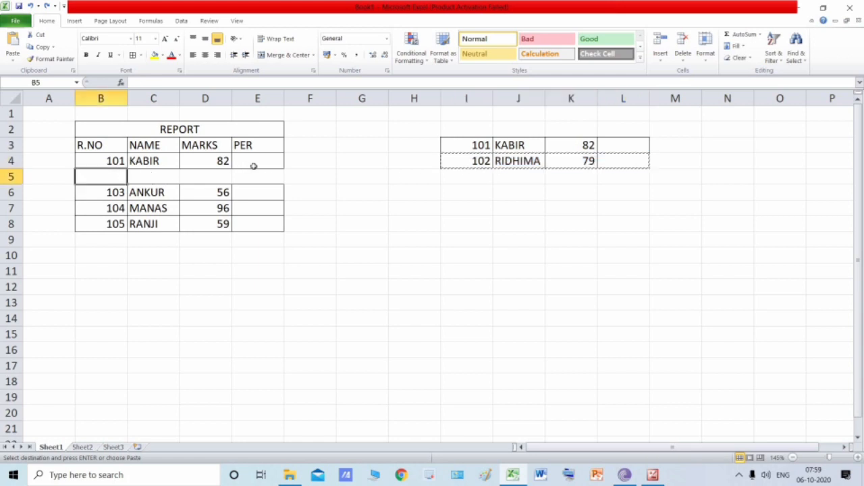
pyautogui.hotkey('ctrl', 'v')
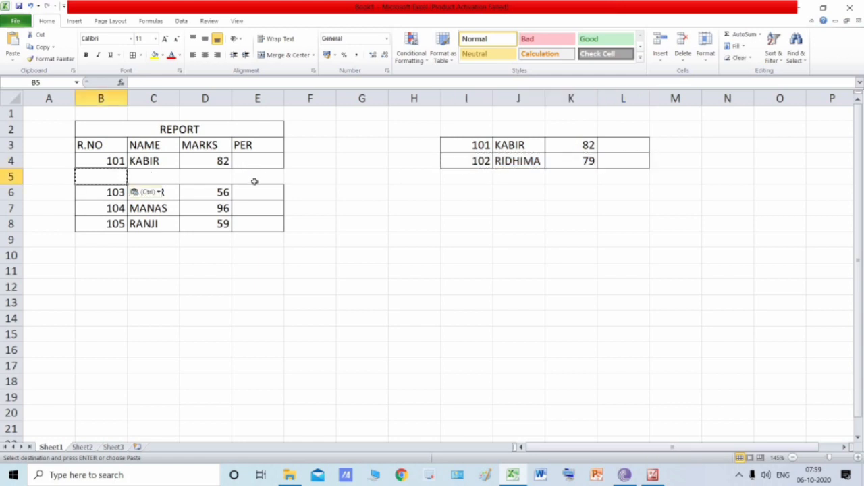
pyautogui.press('ctrl')
# Move the record in I4:L4 back to the empty row B5:E5 of the REPORT table
pyautogui.click(485, 166)
pyautogui.moveTo(484, 166); pyautogui.dragTo(626, 161)
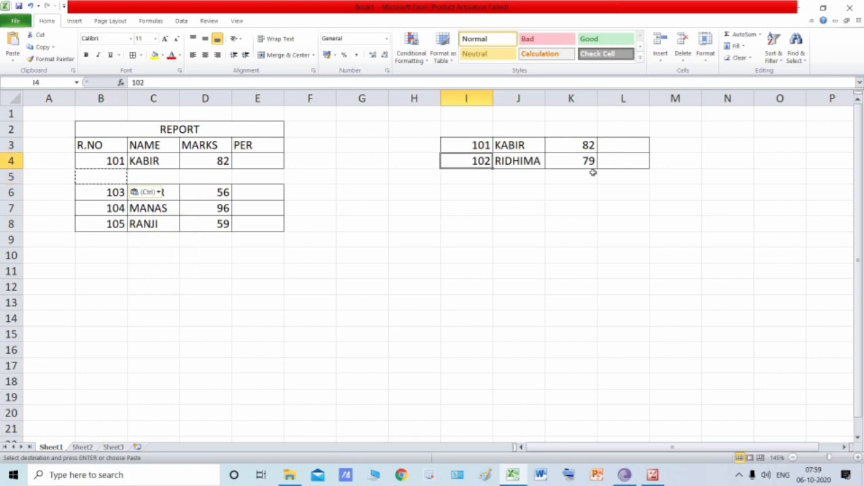
pyautogui.hotkey('ctrl', 'c')
pyautogui.click(118, 179)
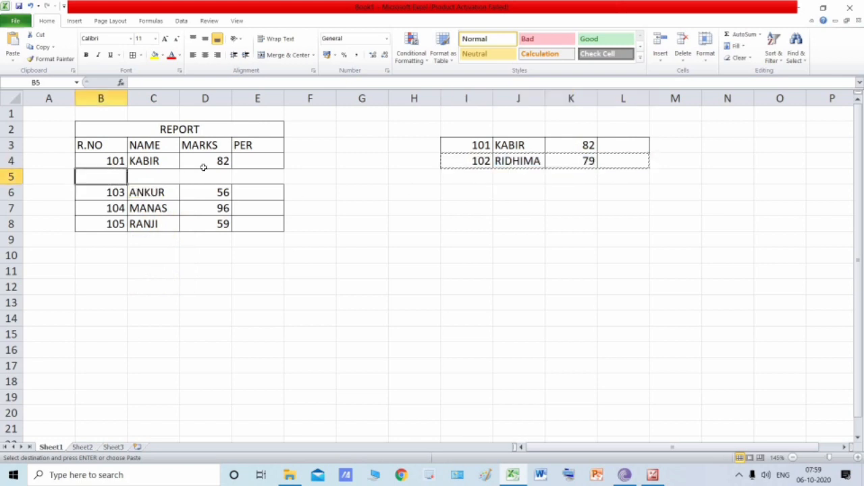
pyautogui.hotkey('ctrl', 'v')
pyautogui.click(350, 178)
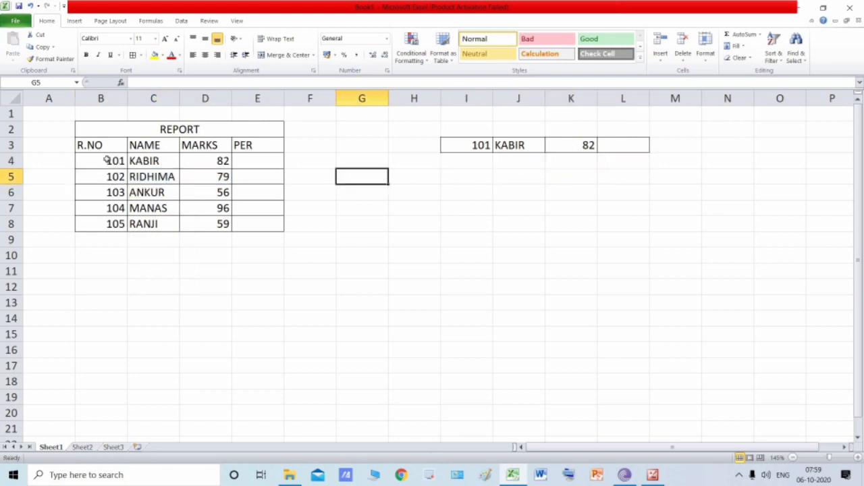
# Review the scanned page's statement about the Cut, Copy and Paste commands, and return to the Excel report
pyautogui.click(121, 162)
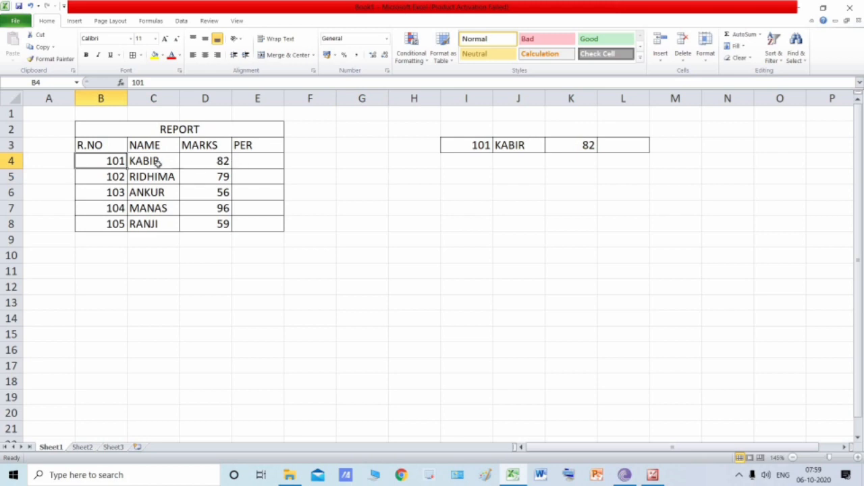
pyautogui.hotkey('alt', 'Tab')
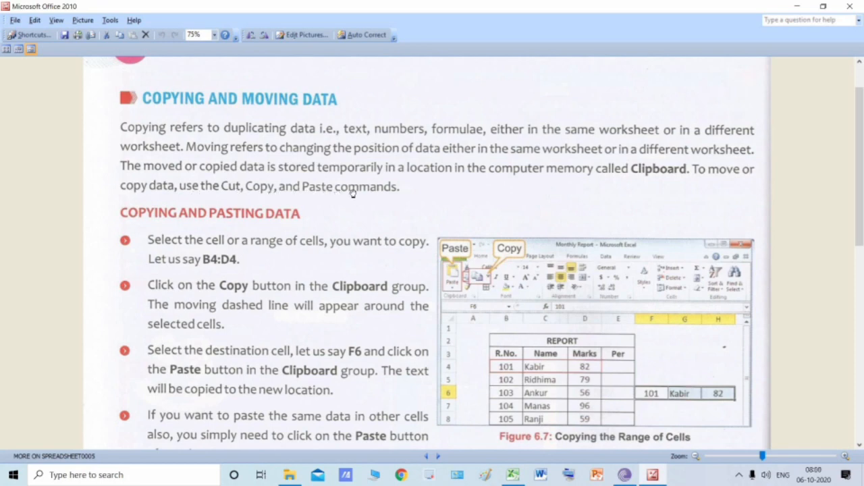
pyautogui.hotkey('alt', 'Tab')
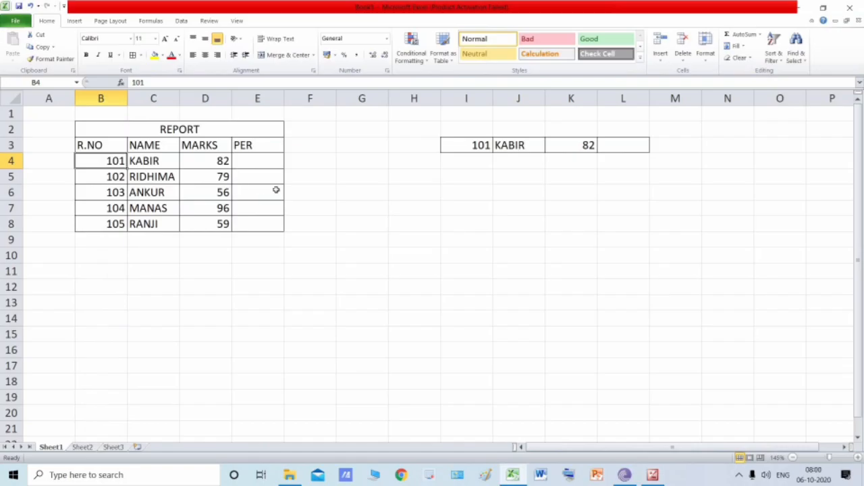
# Clear the contents of the copied record in I3:L3 on Sheet1
pyautogui.moveTo(472, 145); pyautogui.dragTo(623, 148)
pyautogui.hotkey('ctrl', 'c')
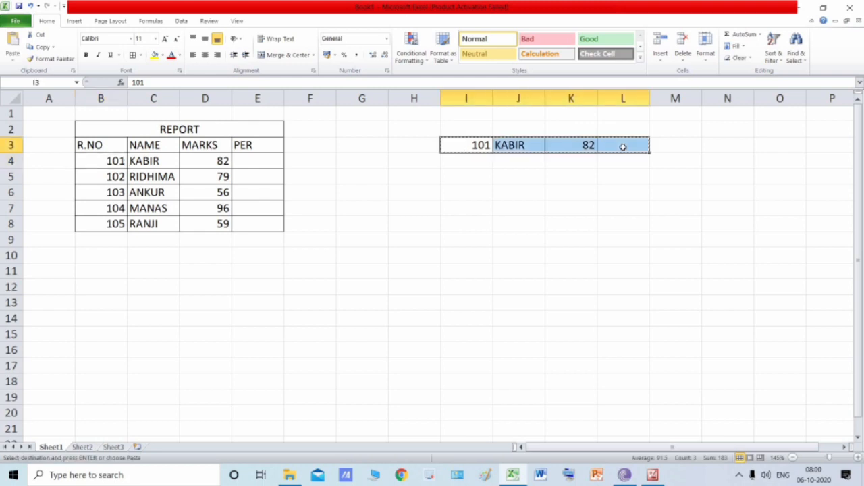
pyautogui.press('Delete')
pyautogui.click(450, 217)
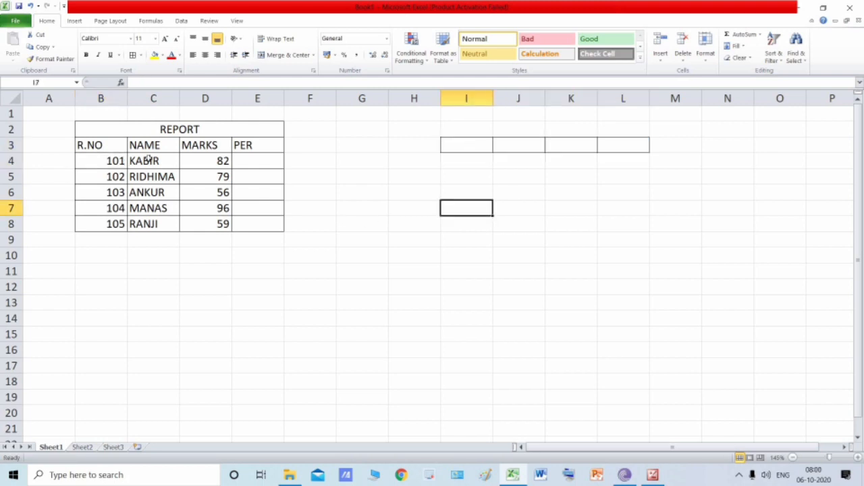
# Reread the scanned page's Clipboard note, and copy the 104 record from B7:E7 of the REPORT table to I7
pyautogui.keyDown('ctrl'); pyautogui.scroll(2, 111, 208); pyautogui.keyUp('ctrl')
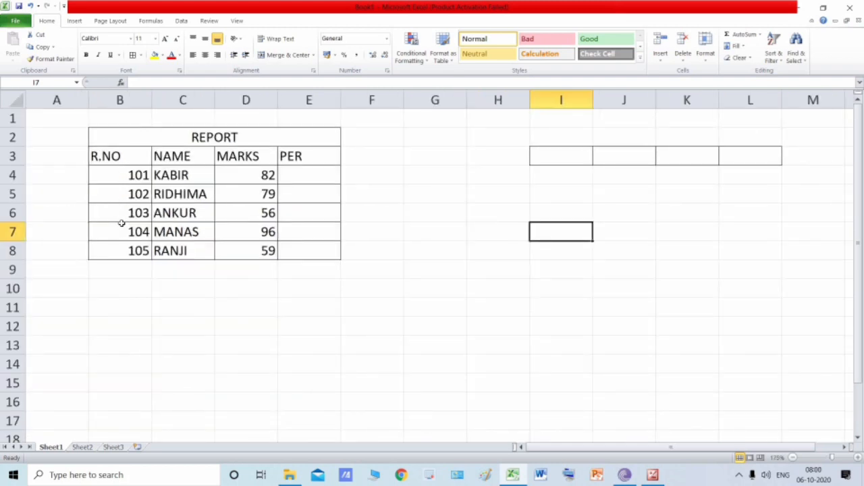
pyautogui.moveTo(122, 234); pyautogui.dragTo(309, 231)
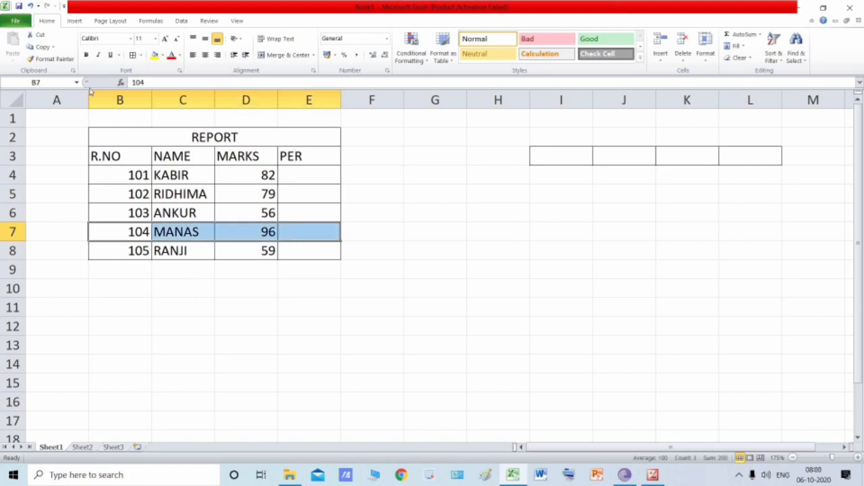
pyautogui.click(41, 51)
pyautogui.hotkey('alt', 'Tab')
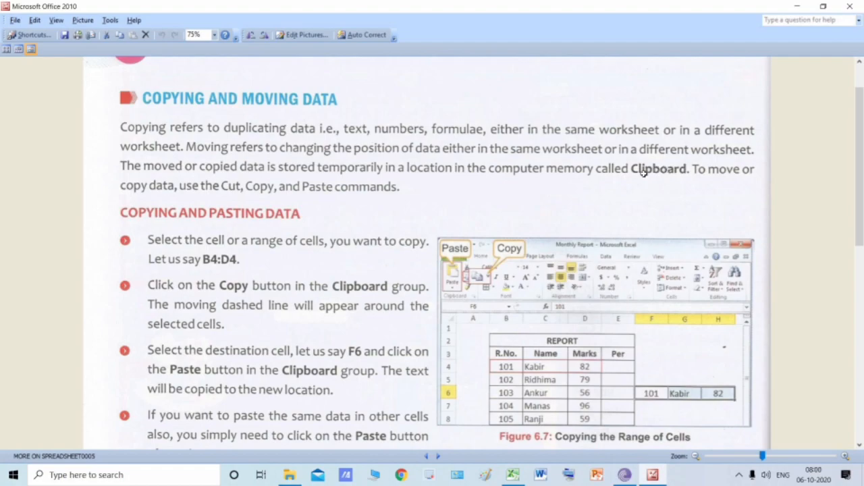
pyautogui.hotkey('alt', 'Tab')
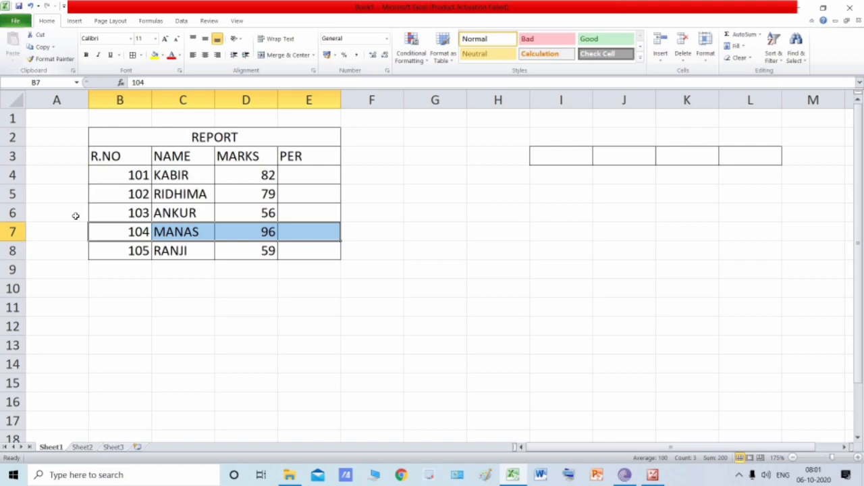
pyautogui.click(45, 47)
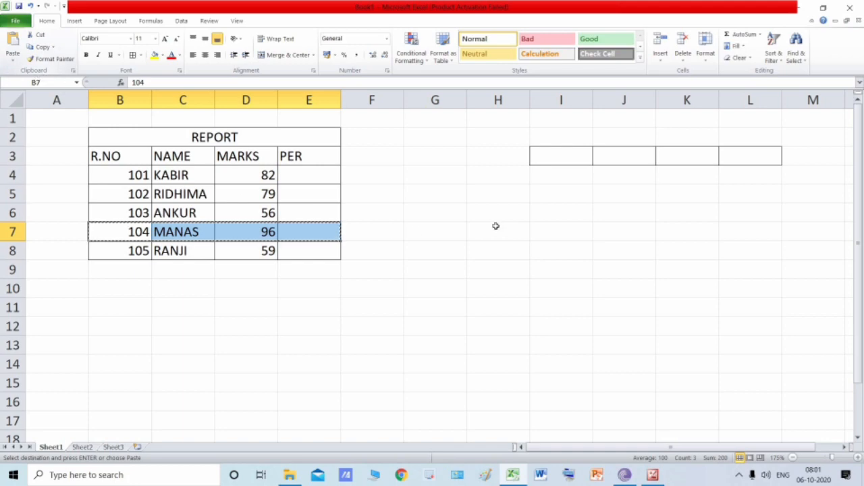
pyautogui.click(555, 234)
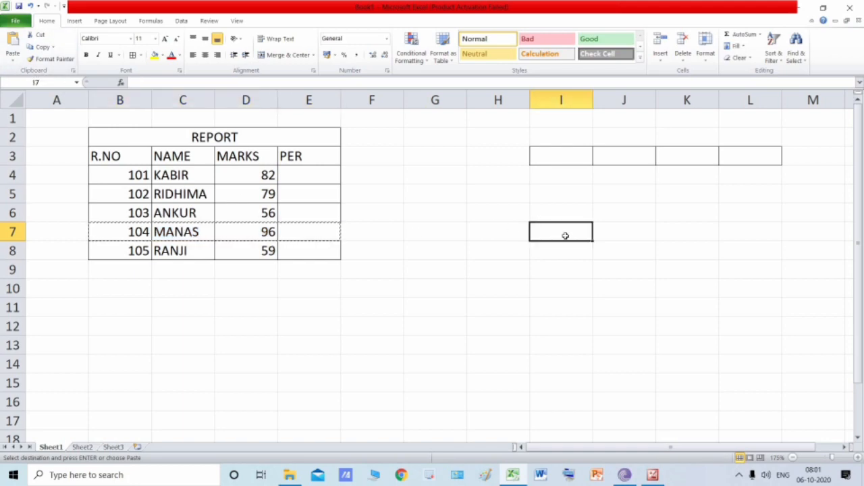
pyautogui.click(12, 41)
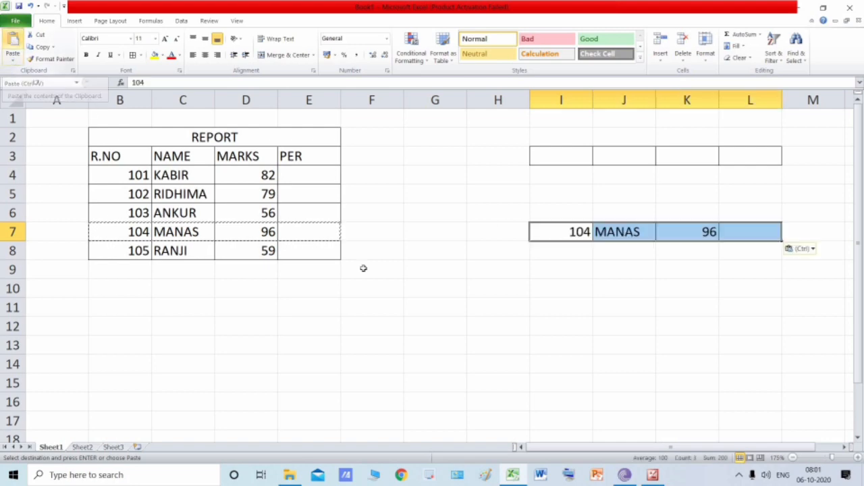
pyautogui.click(505, 310)
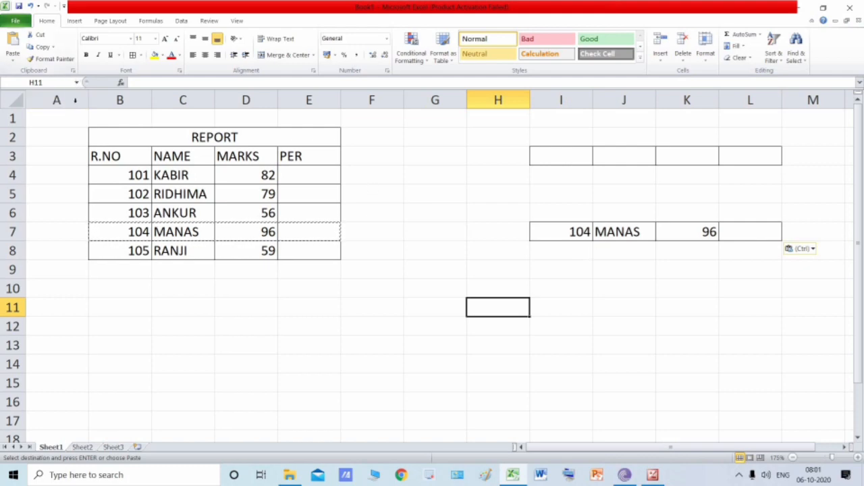
pyautogui.click(127, 248)
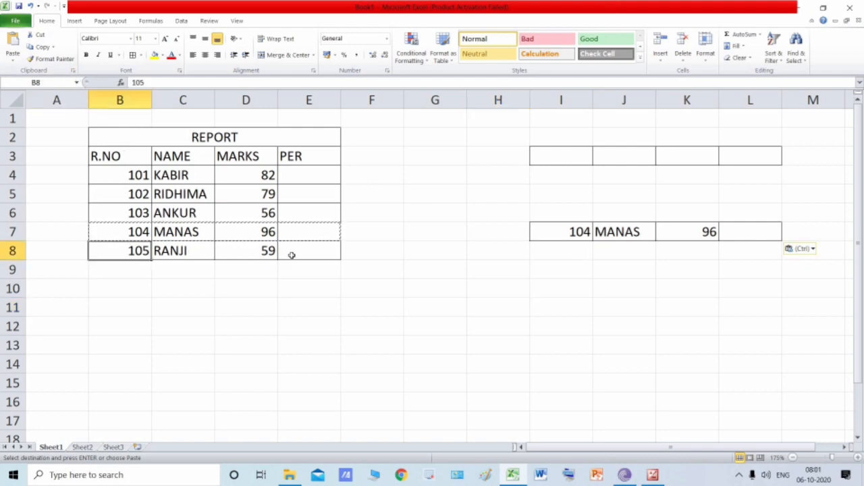
pyautogui.keyDown('shift'); pyautogui.click(292, 254); pyautogui.keyUp('shift')
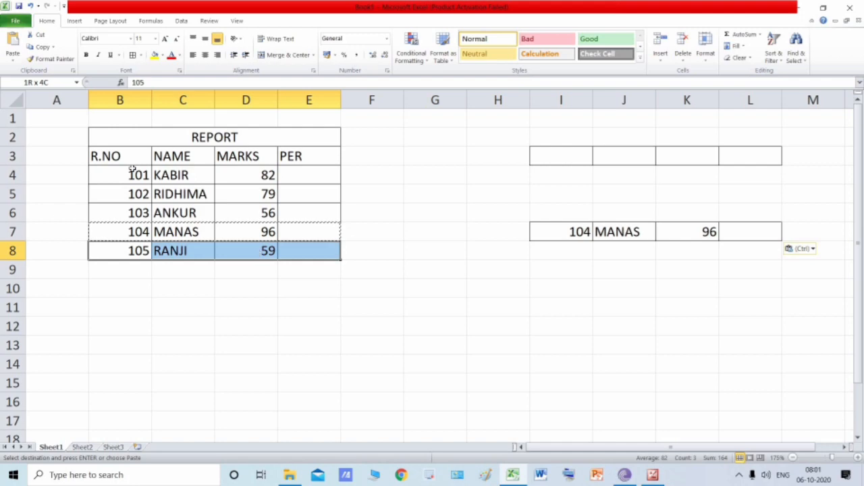
pyautogui.click(45, 51)
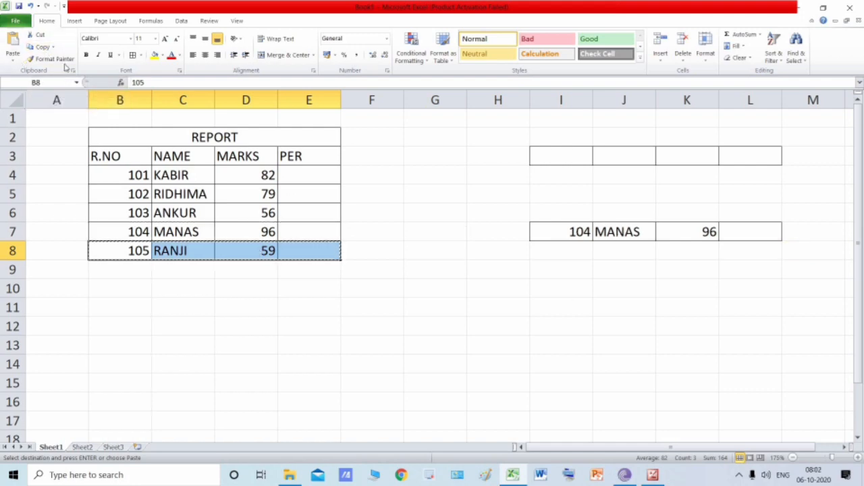
pyautogui.click(579, 277)
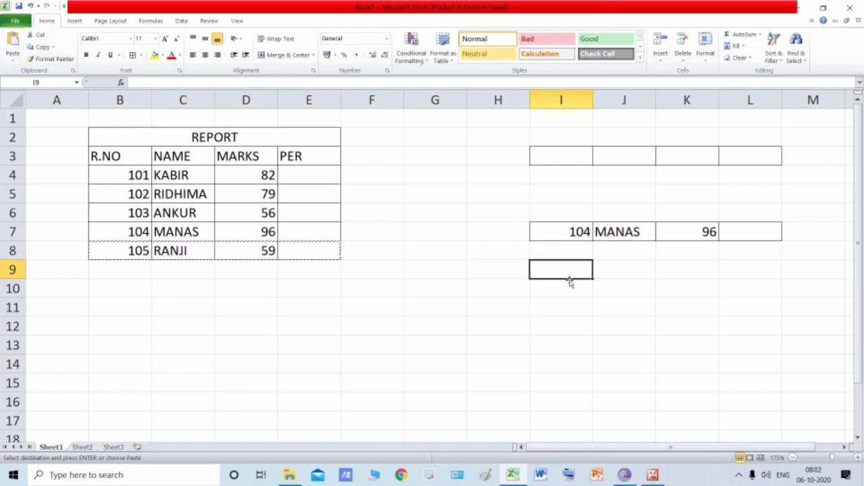
pyautogui.click(43, 48)
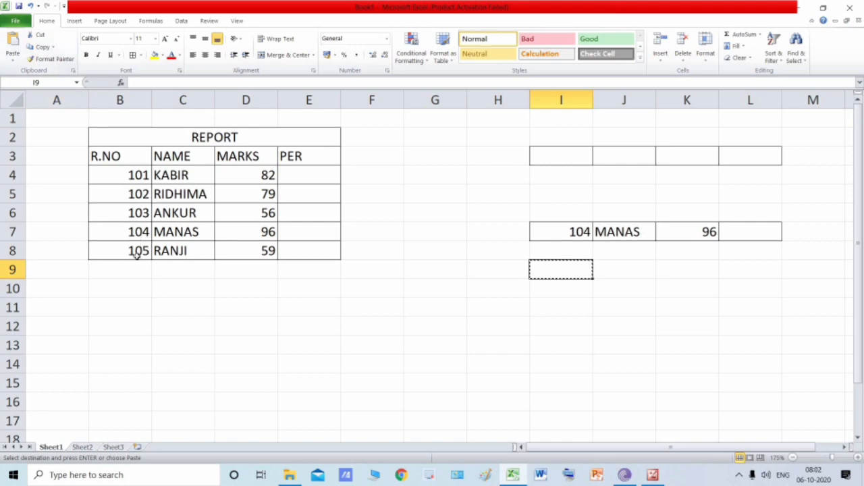
# Copy the 105 record from B8:E8 of the REPORT table and paste it at I10
pyautogui.moveTo(137, 252); pyautogui.dragTo(293, 252)
pyautogui.click(43, 48)
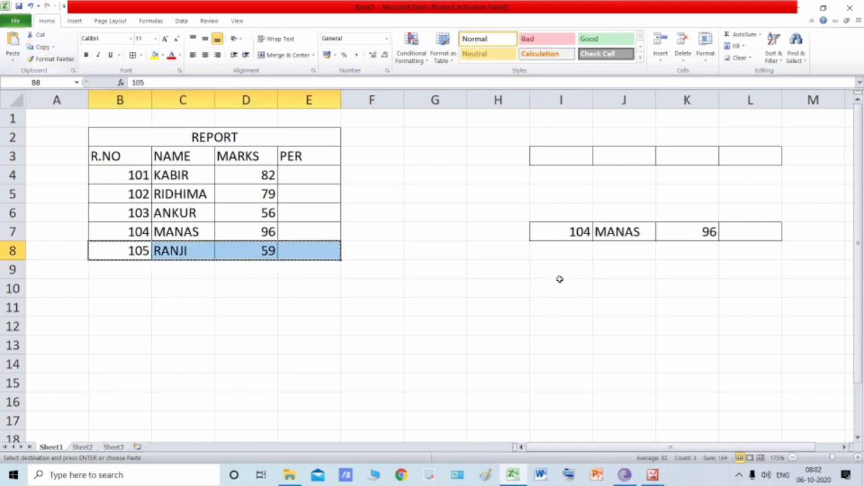
pyautogui.click(560, 280)
pyautogui.click(12, 54)
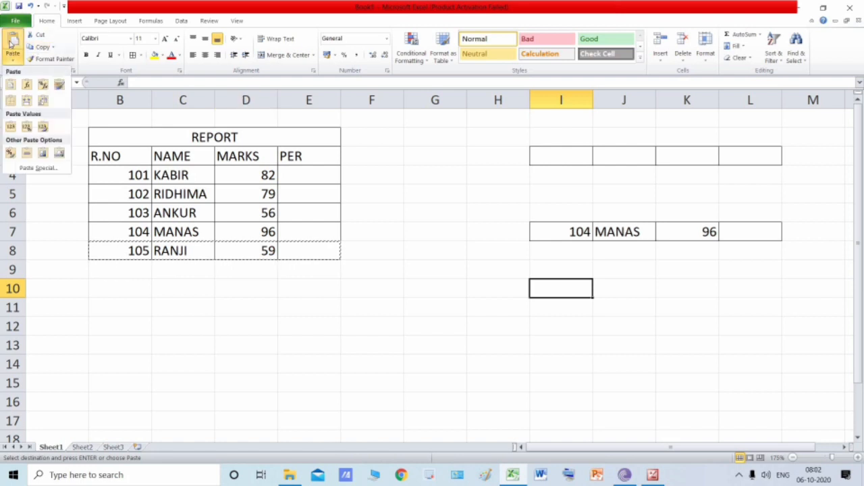
pyautogui.click(12, 41)
pyautogui.click(408, 332)
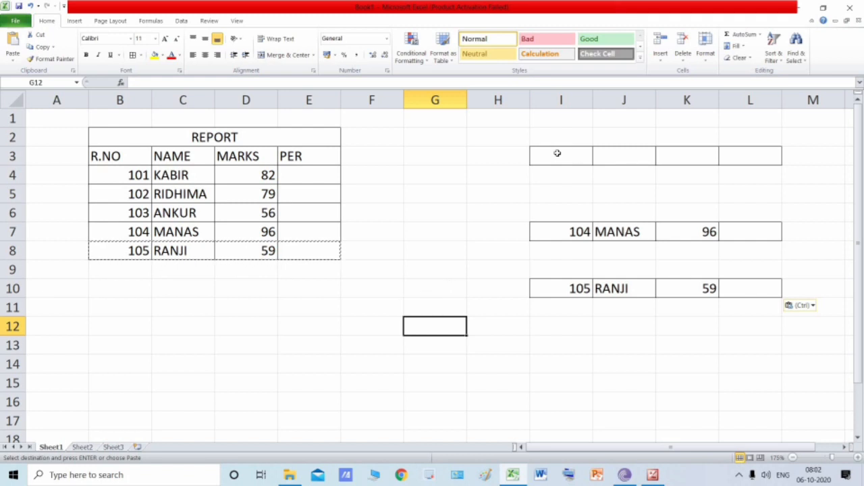
pyautogui.moveTo(561, 156); pyautogui.dragTo(767, 292)
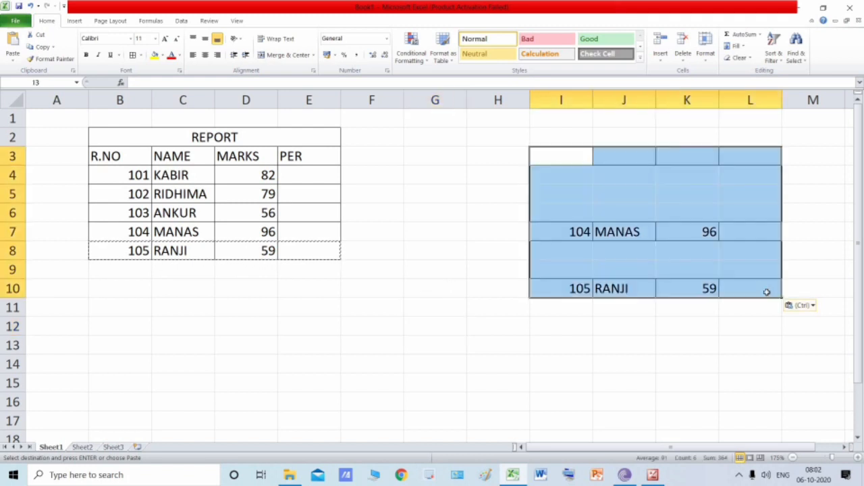
pyautogui.press('BackSpace')
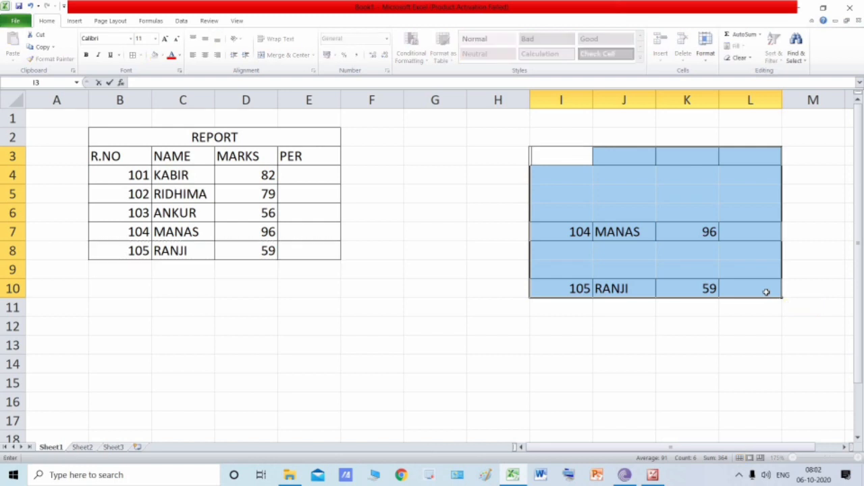
pyautogui.click(340, 232)
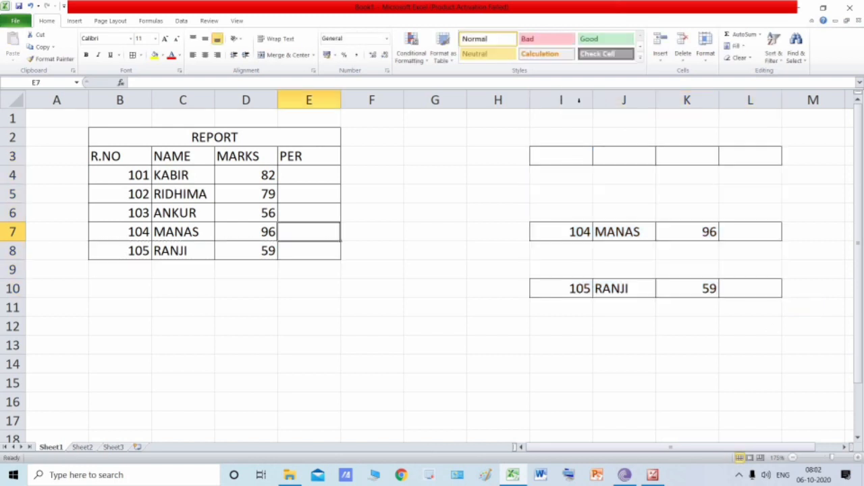
# Delete columns I to L together with the copied records they hold
pyautogui.moveTo(562, 100); pyautogui.dragTo(762, 101)
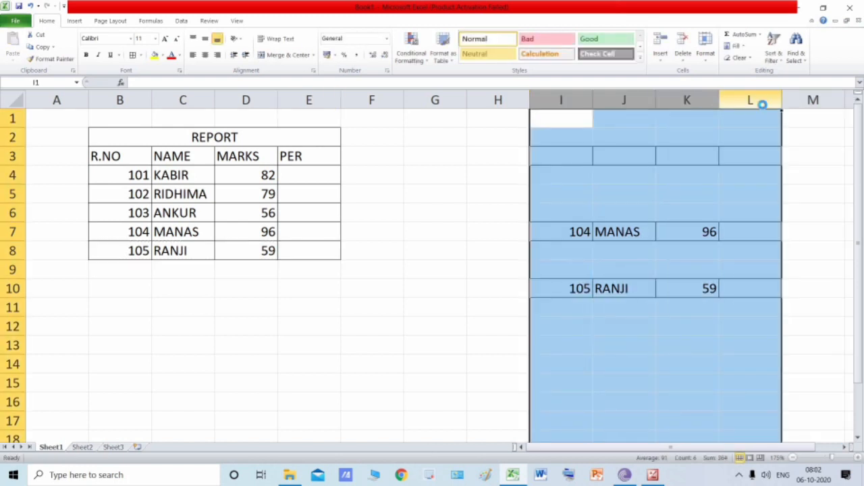
pyautogui.hotkey('ctrl', '-')
# Follow the scanned page's first copying instructions by selecting B4:D4 in the REPORT table and copying it to the Clipboard
pyautogui.hotkey('alt', 'Tab')
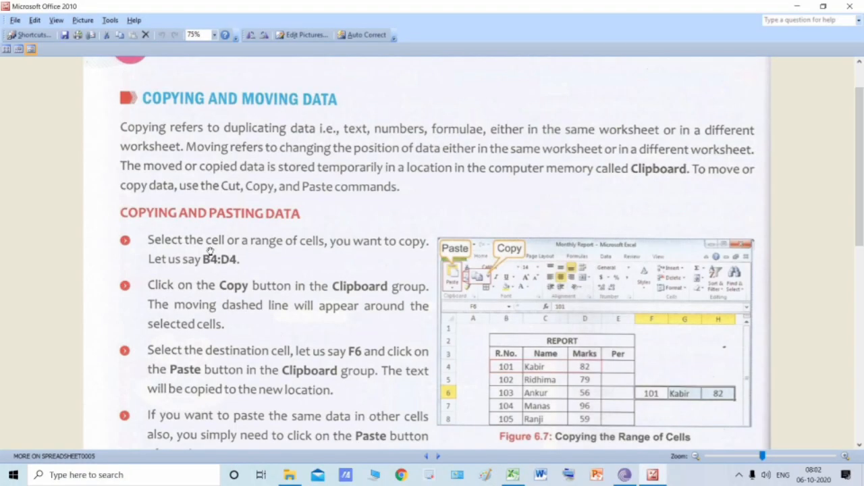
pyautogui.scroll(-1, 217, 173)
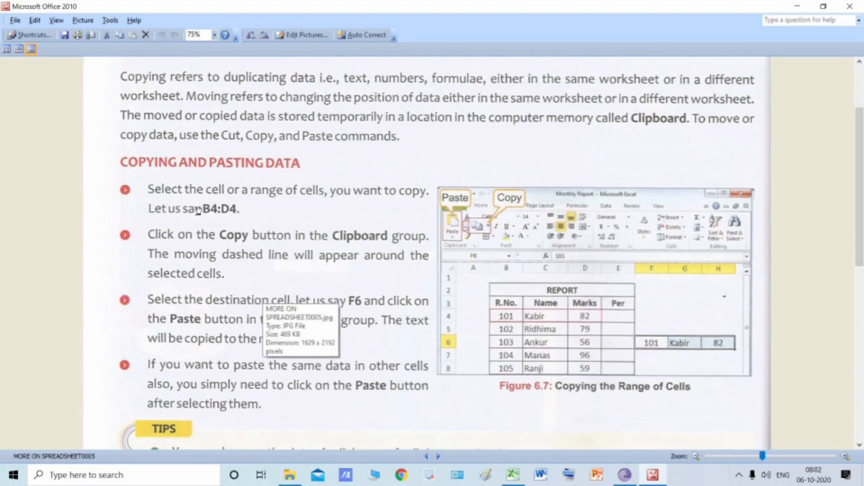
pyautogui.scroll(-1, 275, 169)
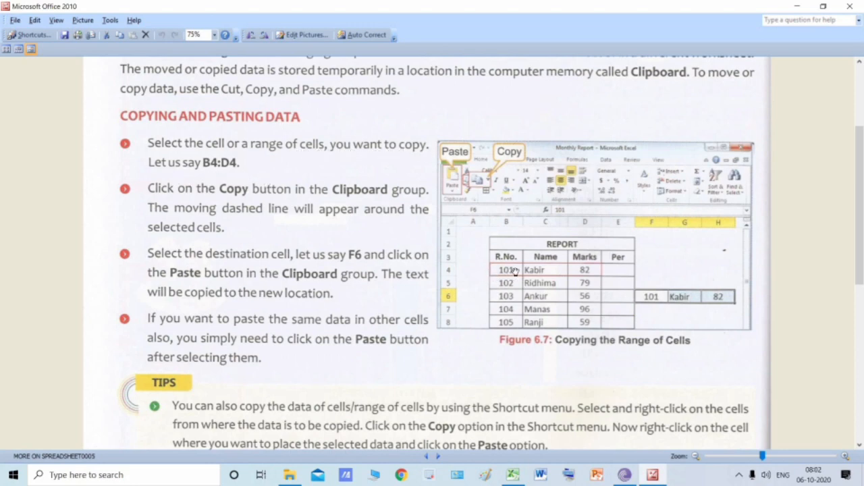
pyautogui.hotkey('alt', 'Tab')
pyautogui.click(139, 175)
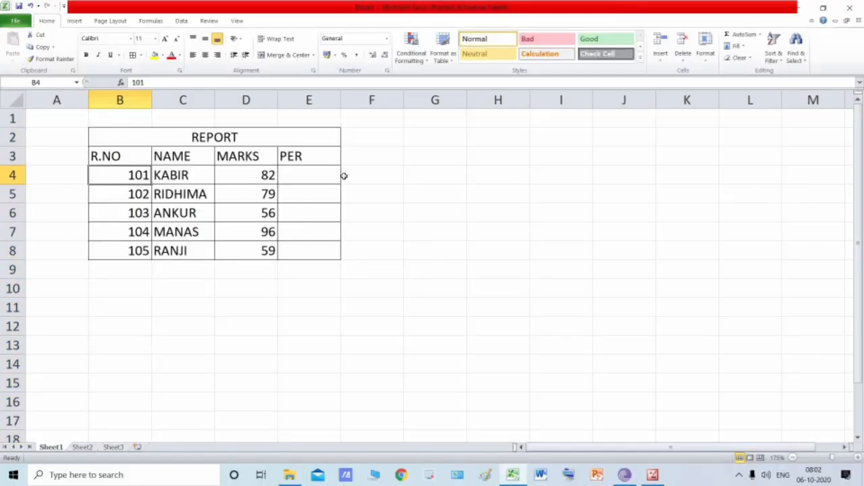
pyautogui.keyDown('shift'); pyautogui.click(265, 175); pyautogui.keyUp('shift')
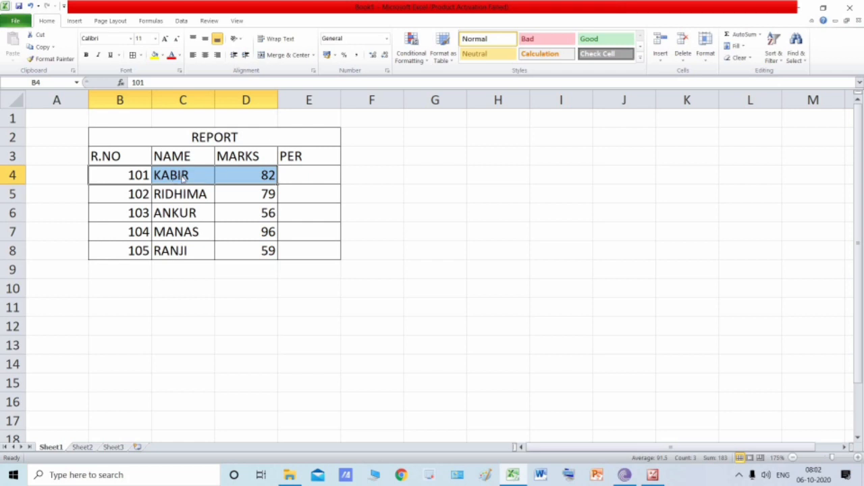
pyautogui.hotkey('alt', 'Tab')
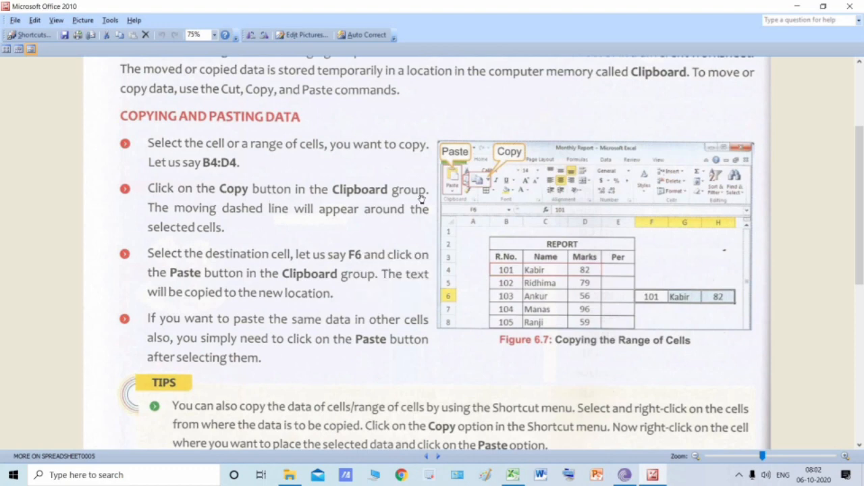
pyautogui.hotkey('alt', 'Tab')
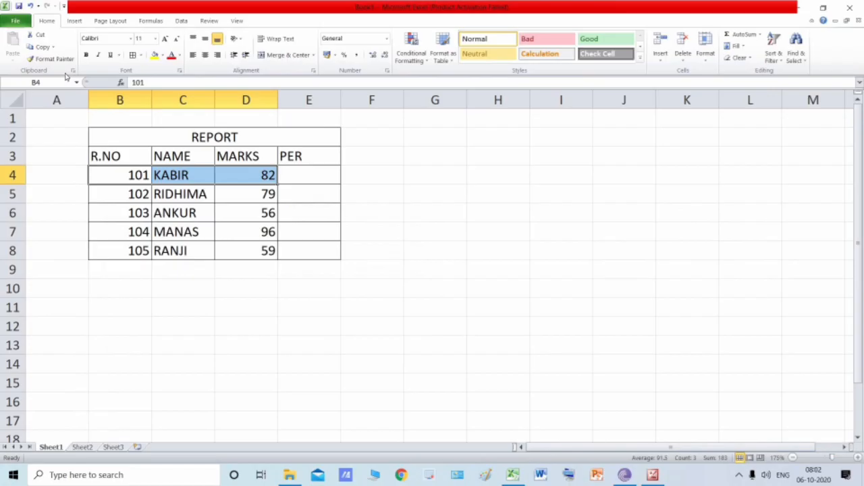
pyautogui.click(41, 47)
# Follow the scanned page's destination instruction by pasting the copied B4:D4 record at F6
pyautogui.hotkey('alt', 'Tab')
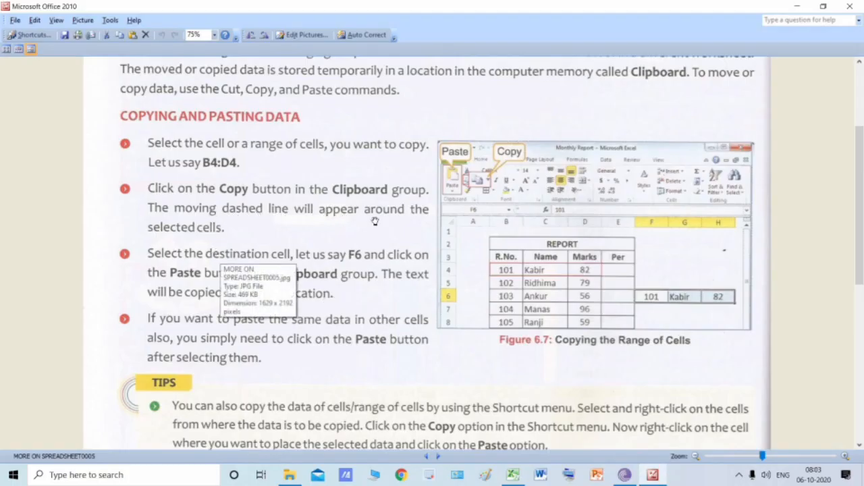
pyautogui.hotkey('alt', 'Tab')
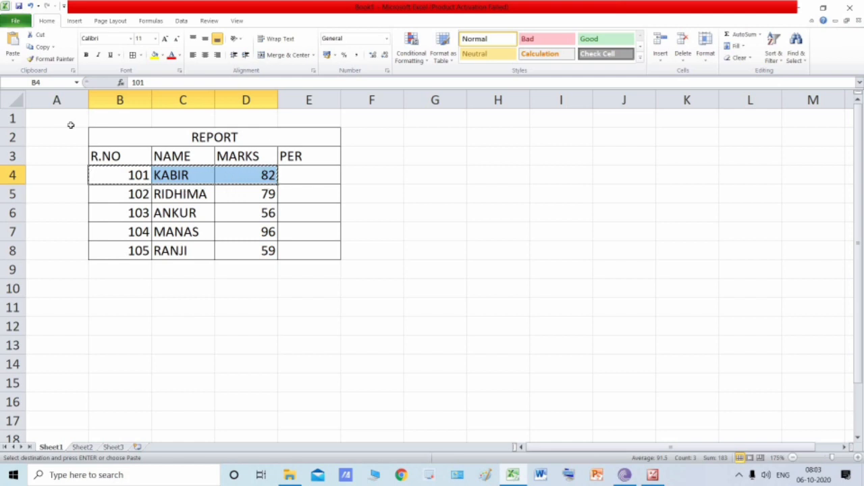
pyautogui.click(652, 474)
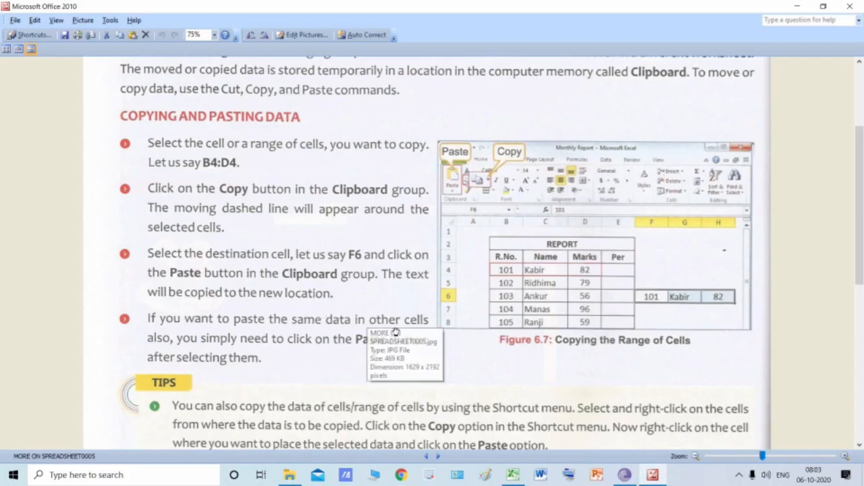
pyautogui.scroll(-2, 371, 316)
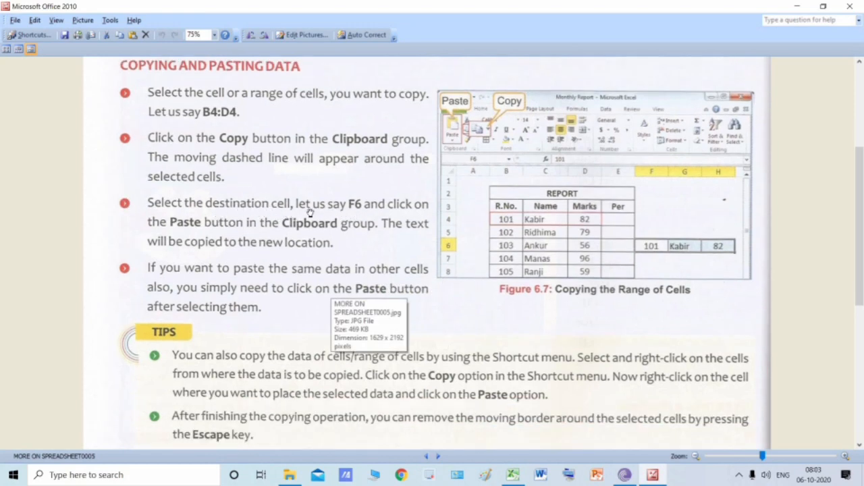
pyautogui.hotkey('alt', 'Tab')
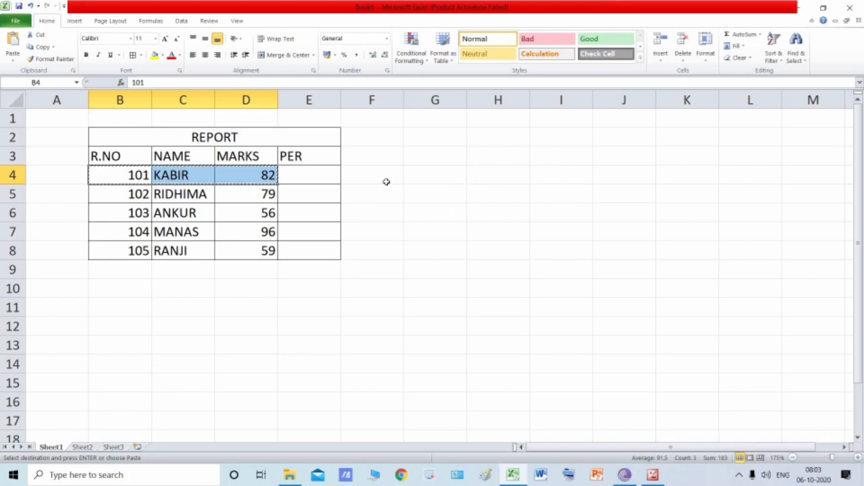
pyautogui.click(555, 176)
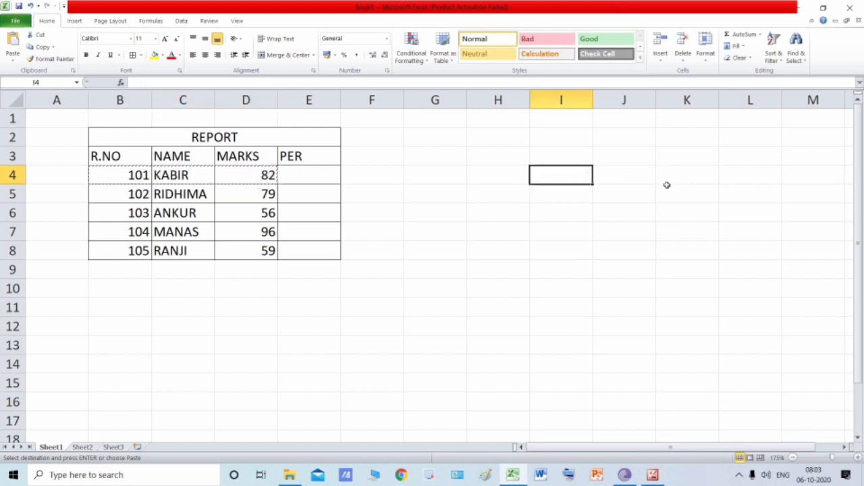
pyautogui.hotkey('alt', 'Tab')
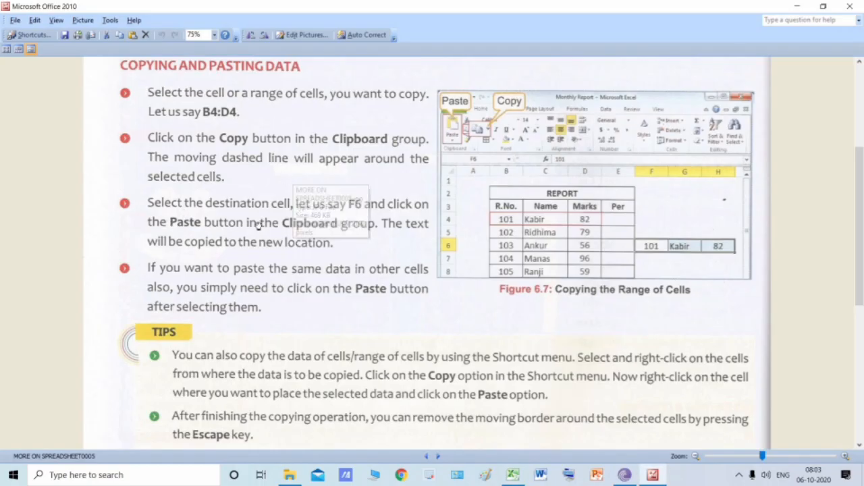
pyautogui.hotkey('alt', 'Tab')
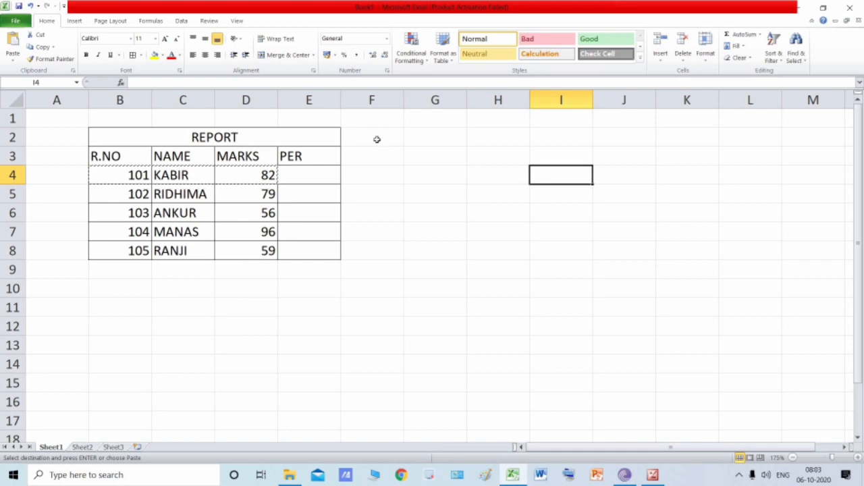
pyautogui.click(379, 210)
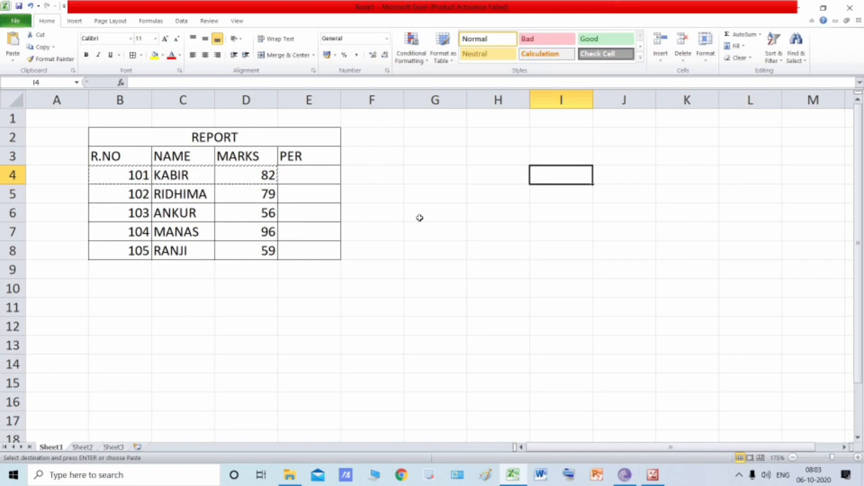
pyautogui.hotkey('alt', 'Tab')
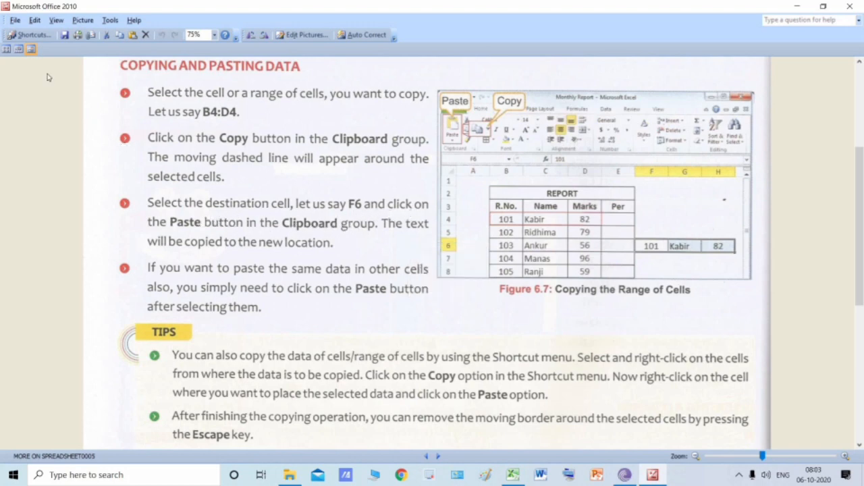
pyautogui.hotkey('alt', 'Tab')
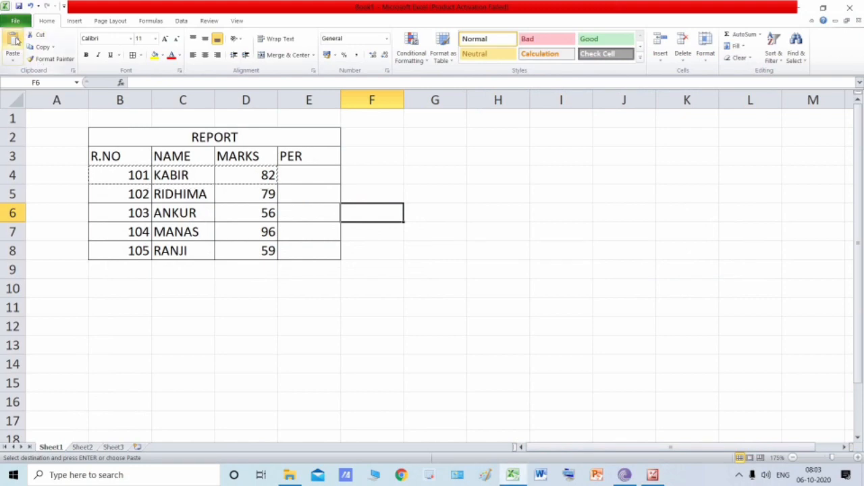
pyautogui.click(14, 40)
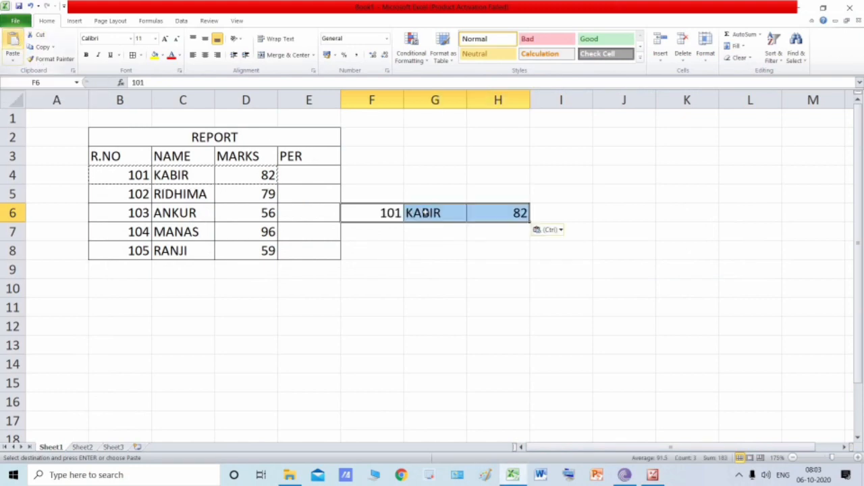
# Follow the scanned page's repeat-paste instruction by pasting the same copied record at F8, F10 and F12
pyautogui.click(239, 268)
pyautogui.hotkey('alt', 'Tab')
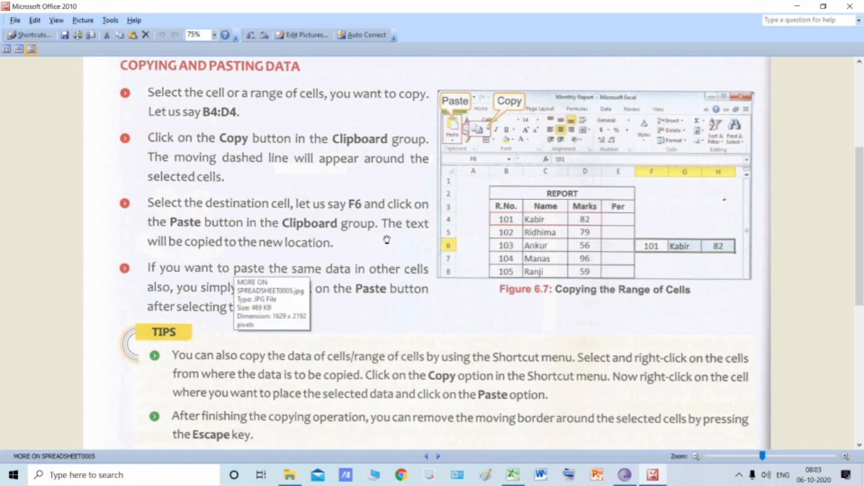
pyautogui.hotkey('alt', 'Tab')
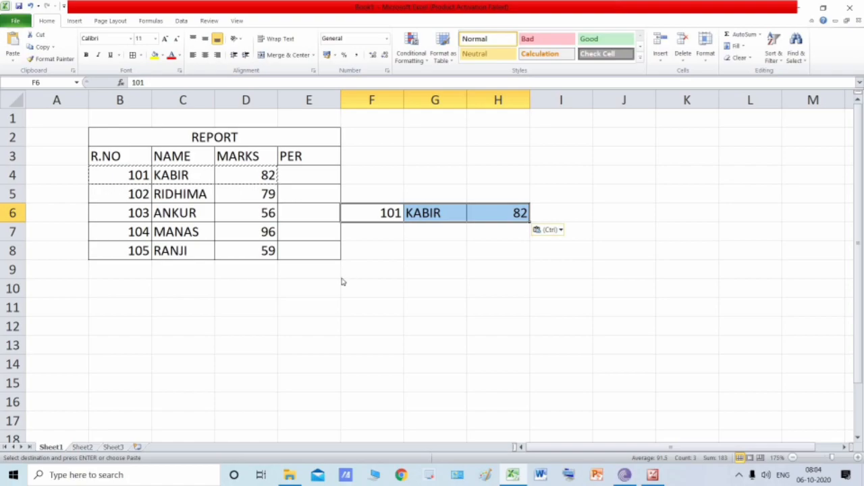
pyautogui.hotkey('alt', 'Tab')
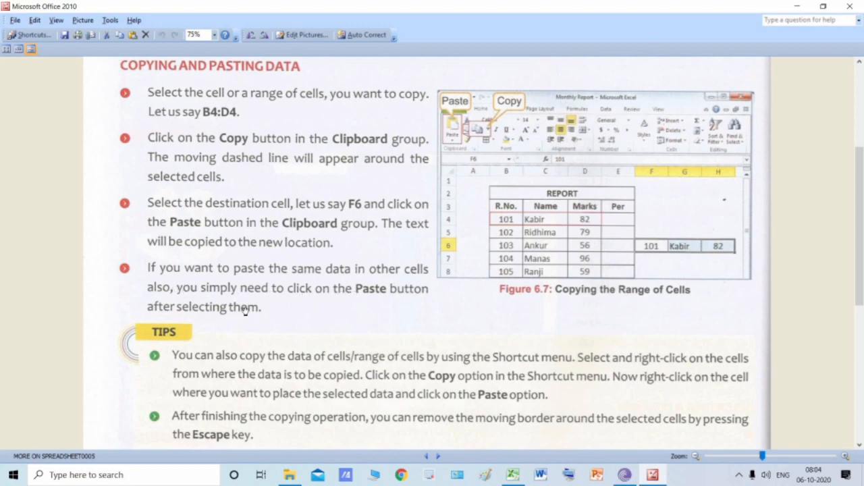
pyautogui.hotkey('alt', 'Tab')
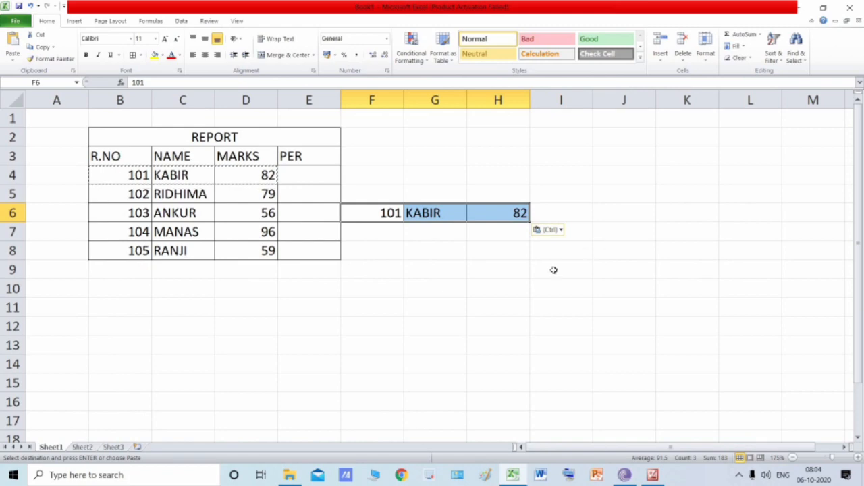
pyautogui.click(640, 210)
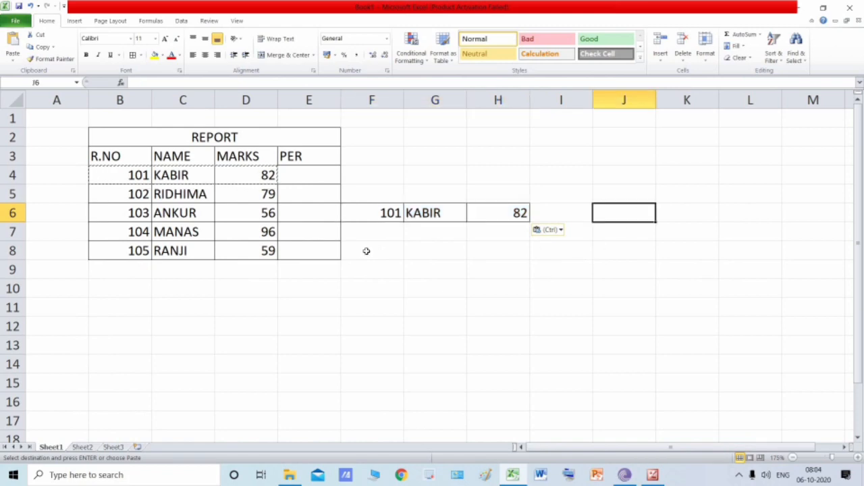
pyautogui.click(382, 261)
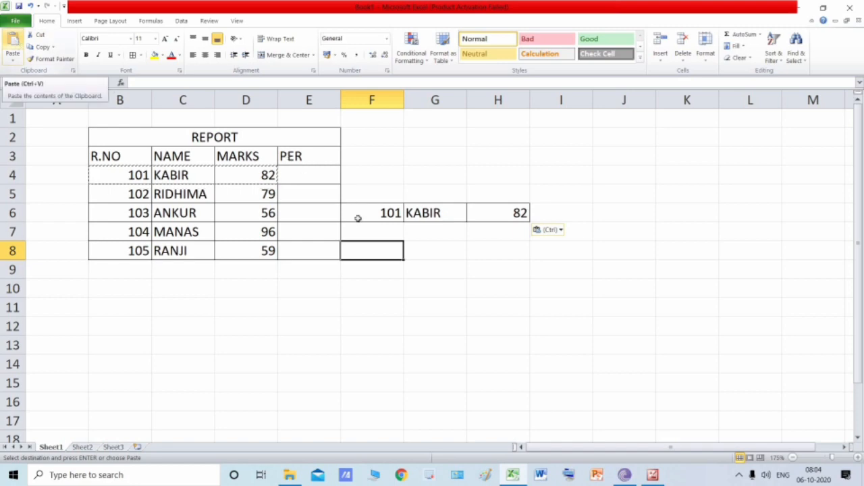
pyautogui.click(12, 44)
pyautogui.click(371, 289)
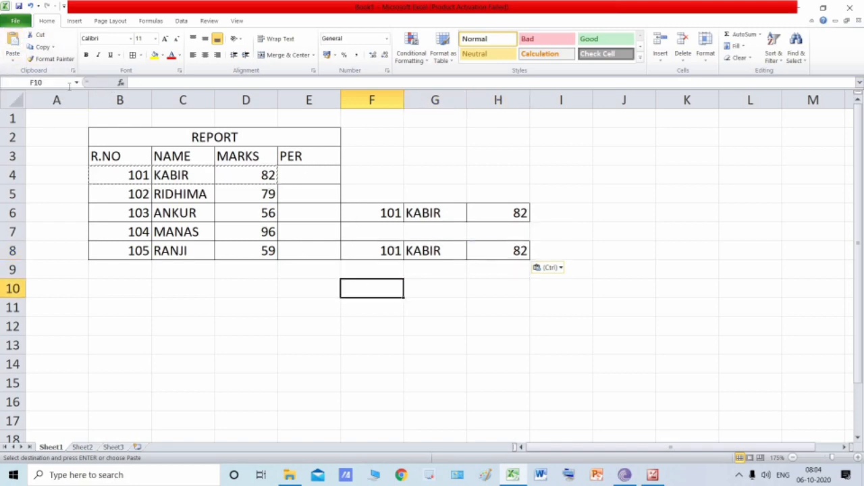
pyautogui.click(12, 41)
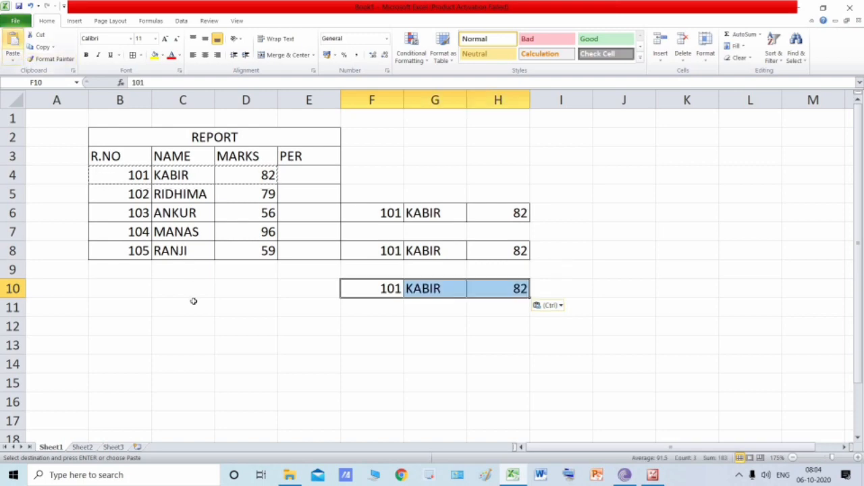
pyautogui.click(352, 318)
pyautogui.click(13, 42)
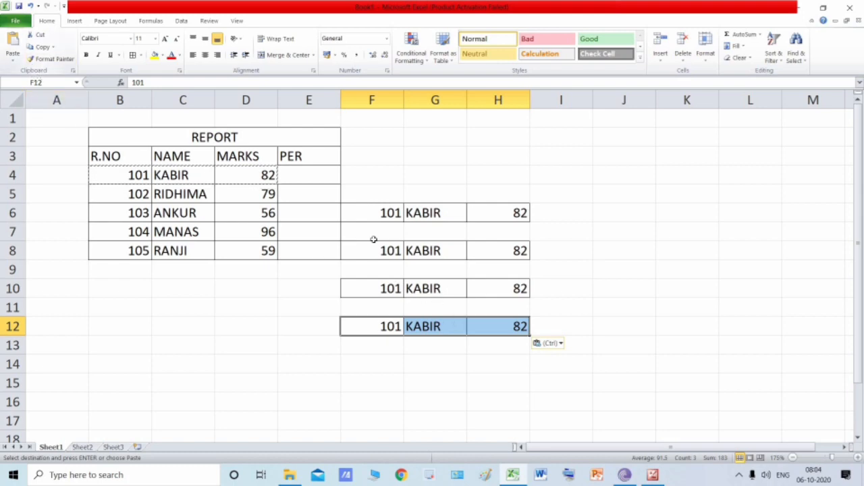
# Delete columns F to H together with the pasted copies of the 101 record
pyautogui.moveTo(375, 212); pyautogui.dragTo(492, 324)
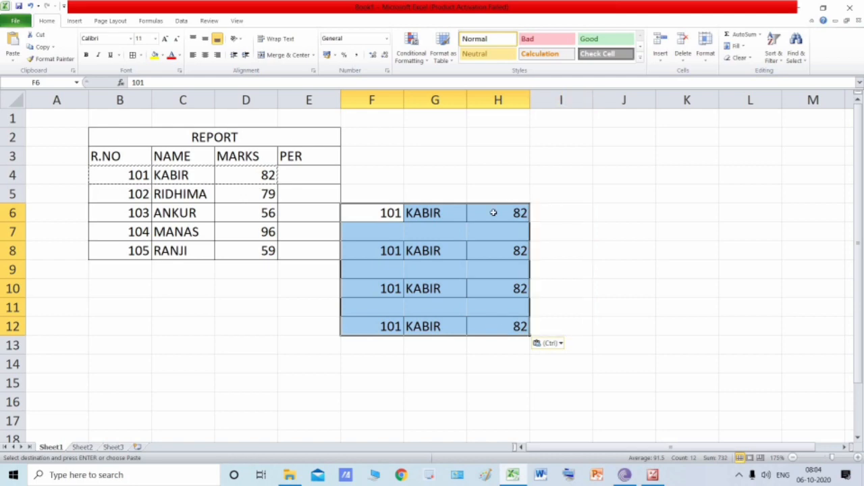
pyautogui.click(351, 263)
pyautogui.click(358, 248)
pyautogui.moveTo(498, 324); pyautogui.dragTo(497, 325)
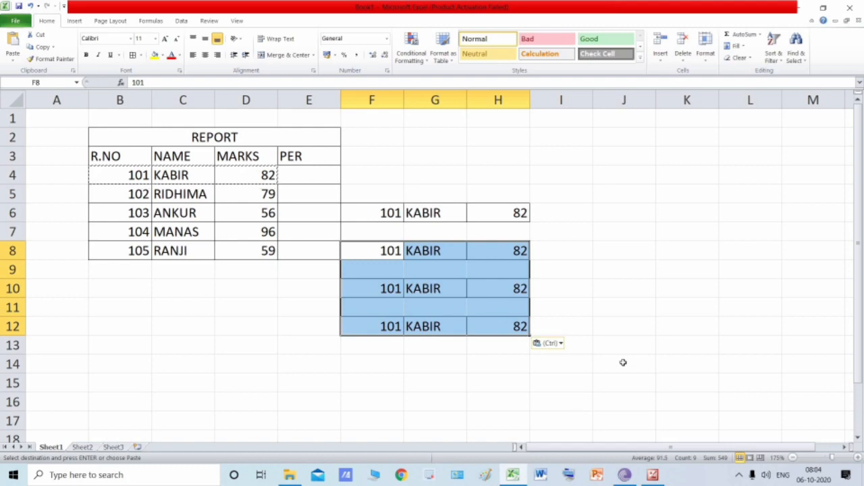
pyautogui.moveTo(375, 102); pyautogui.dragTo(505, 114)
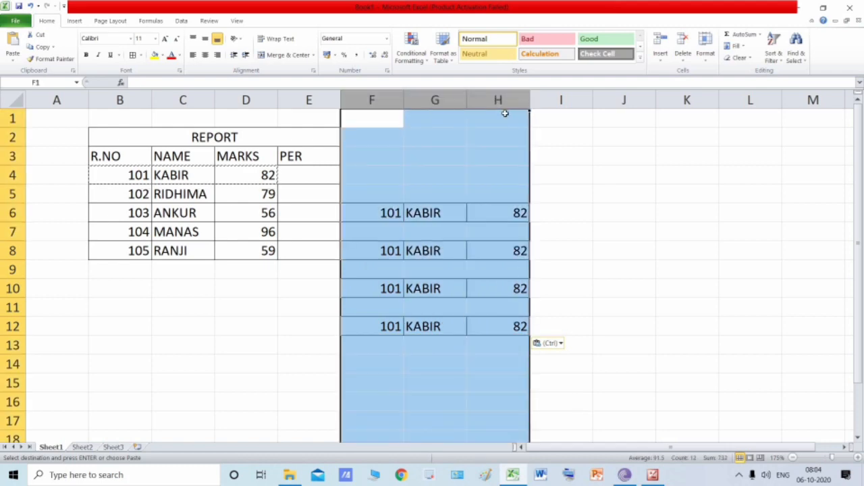
pyautogui.press('Delete')
# Read the scanned page's Tips on alternative copying and removing the moving border around copied cells
pyautogui.hotkey('alt', 'Tab')
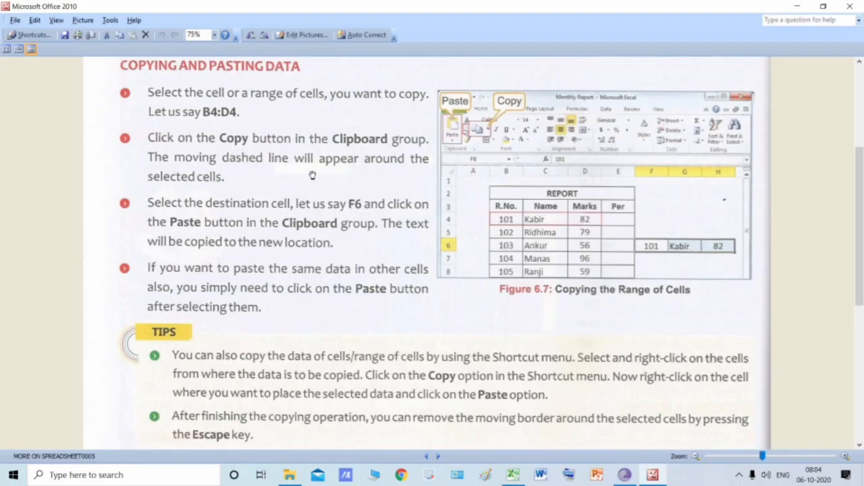
pyautogui.scroll(-2, 279, 242)
pyautogui.scroll(-3, 280, 241)
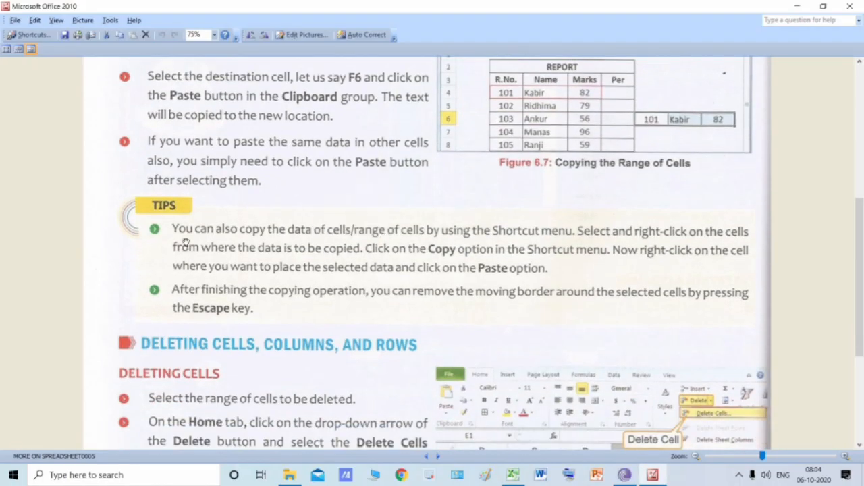
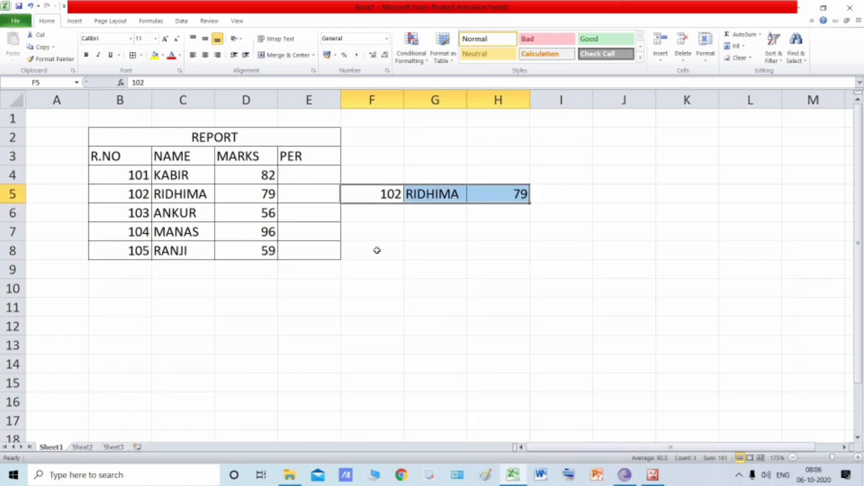
# Review the scanned page's copying and moving section, and read its instructions on deleting cells, columns and rows
pyautogui.hotkey('alt', 'Tab')
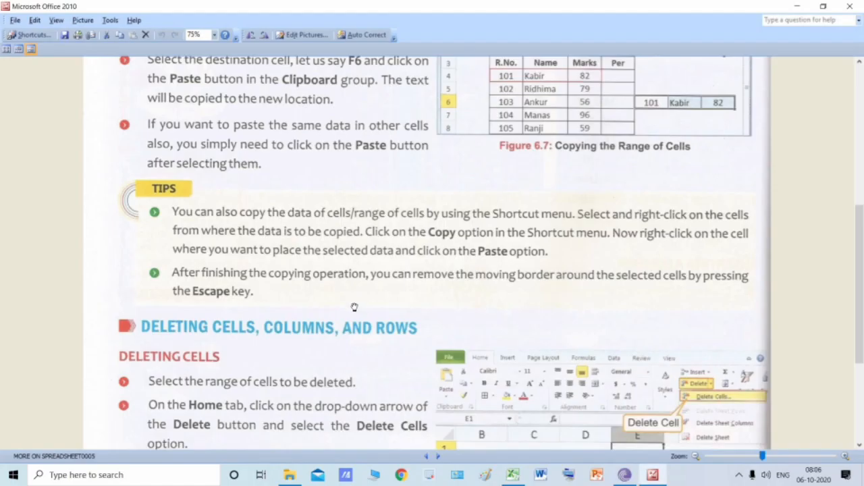
pyautogui.scroll(-1, 340, 310)
pyautogui.scroll(-3, 339, 310)
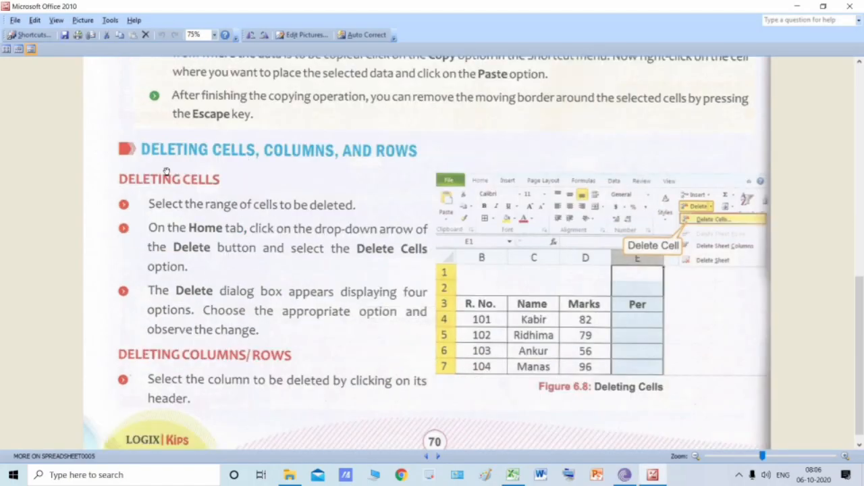
pyautogui.scroll(3, 317, 198)
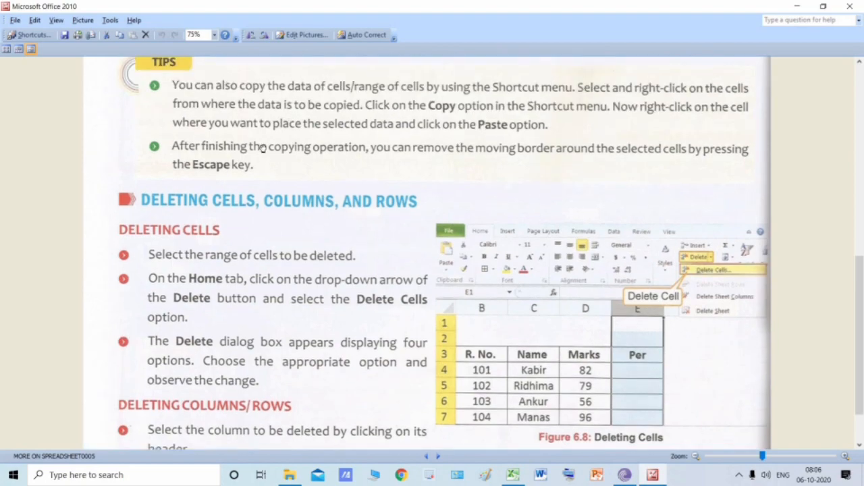
pyautogui.scroll(3, 319, 175)
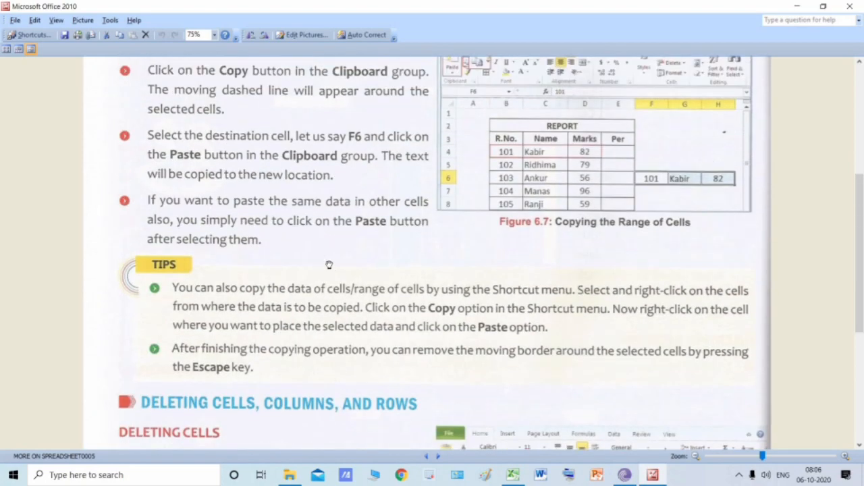
pyautogui.scroll(2, 329, 270)
pyautogui.scroll(-4, 299, 263)
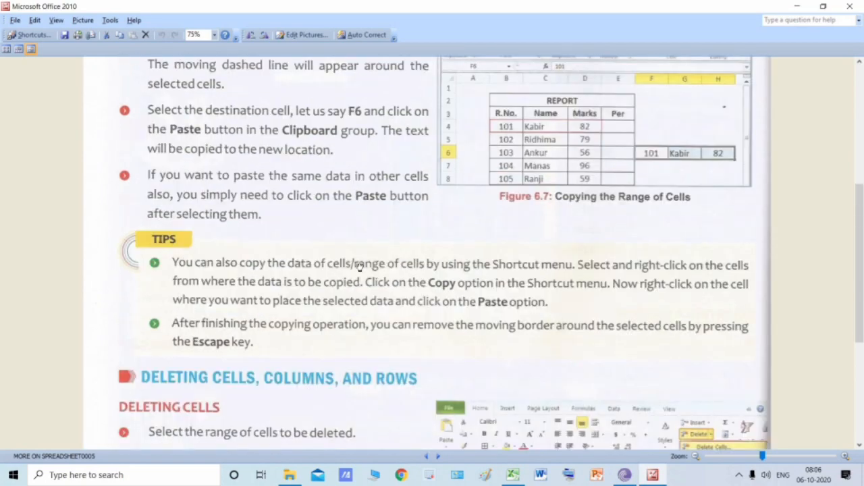
pyautogui.scroll(5, 358, 262)
pyautogui.scroll(2, 275, 210)
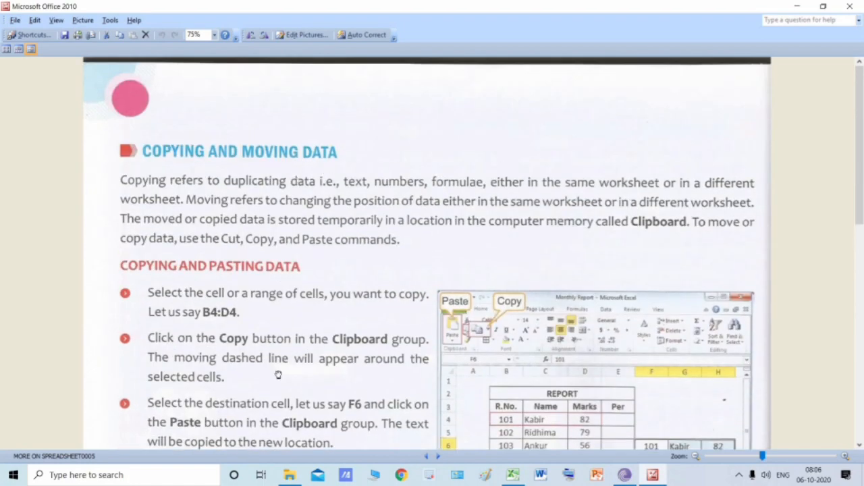
pyautogui.scroll(-3, 277, 357)
pyautogui.scroll(-6, 275, 385)
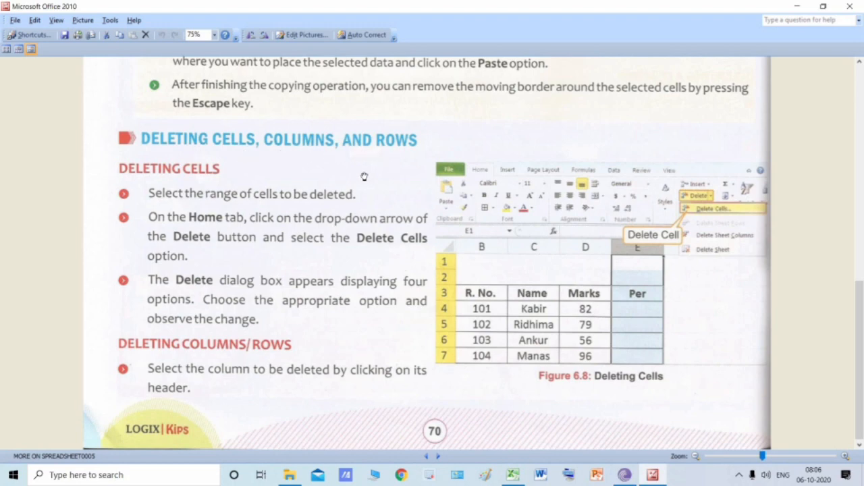
pyautogui.moveTo(385, 166); pyautogui.dragTo(385, 164)
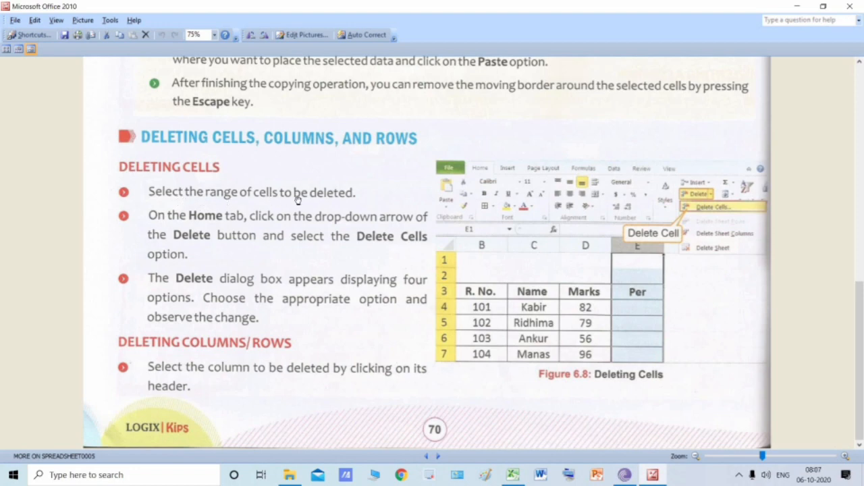
# Following the scanned page's steps, delete the copied 102 record in F5:H5 with Delete Cells, shifting cells left
pyautogui.hotkey('alt', 'Tab')
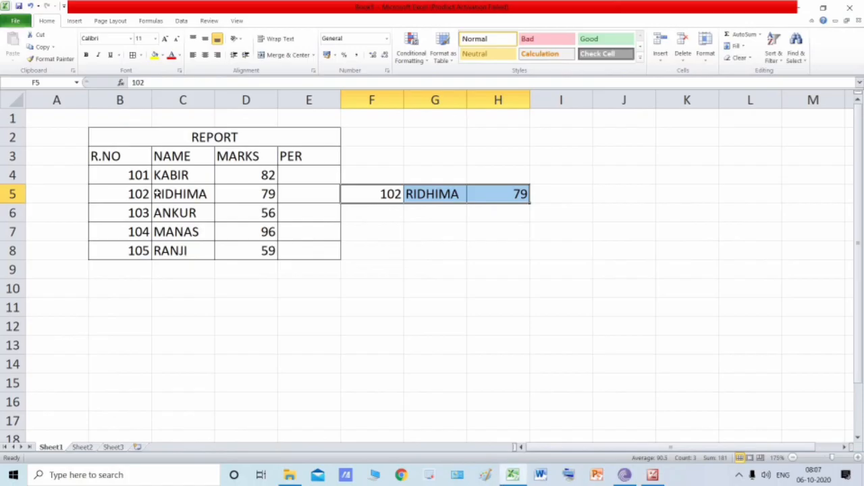
pyautogui.moveTo(374, 100); pyautogui.dragTo(496, 100)
pyautogui.moveTo(387, 198); pyautogui.dragTo(505, 196)
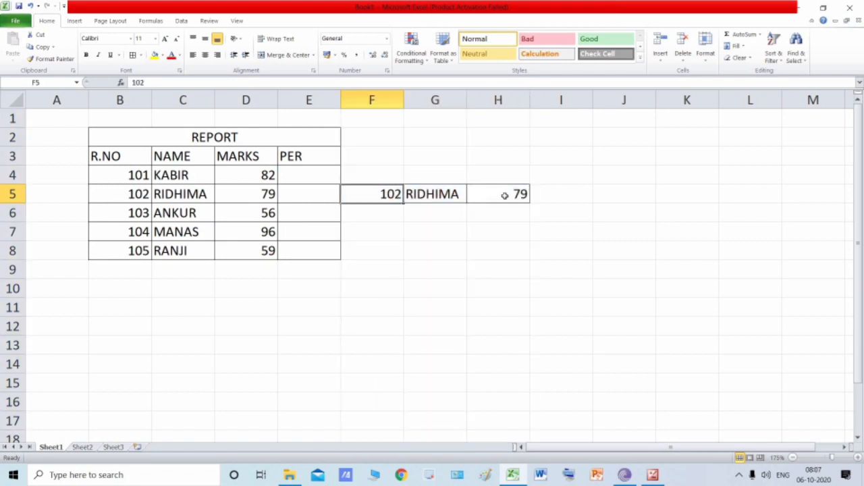
pyautogui.keyDown('shift'); pyautogui.click(505, 196); pyautogui.keyUp('shift')
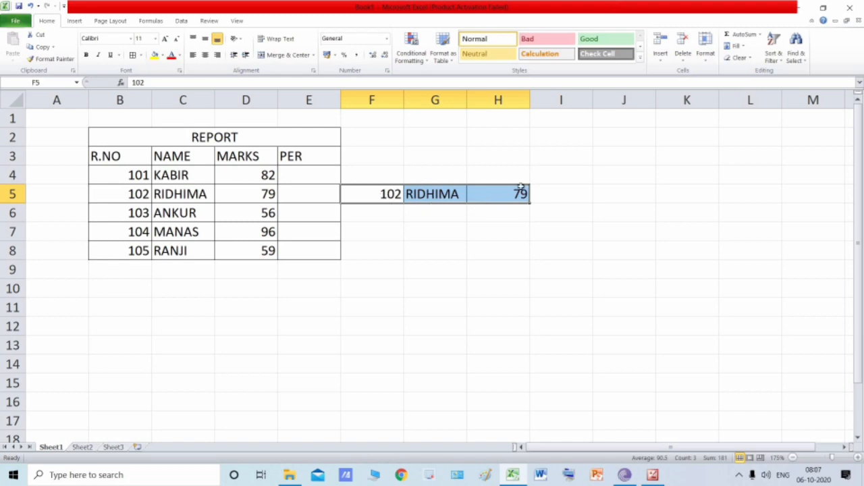
pyautogui.hotkey('alt', 'Tab')
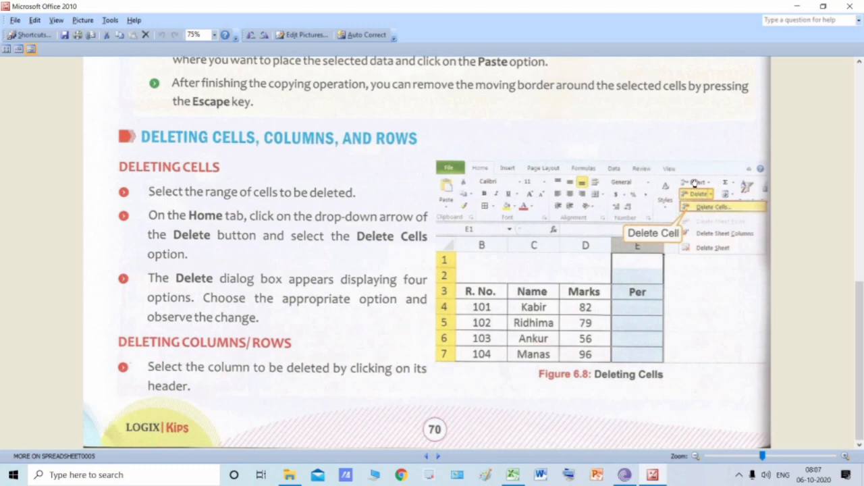
pyautogui.hotkey('alt', 'Tab')
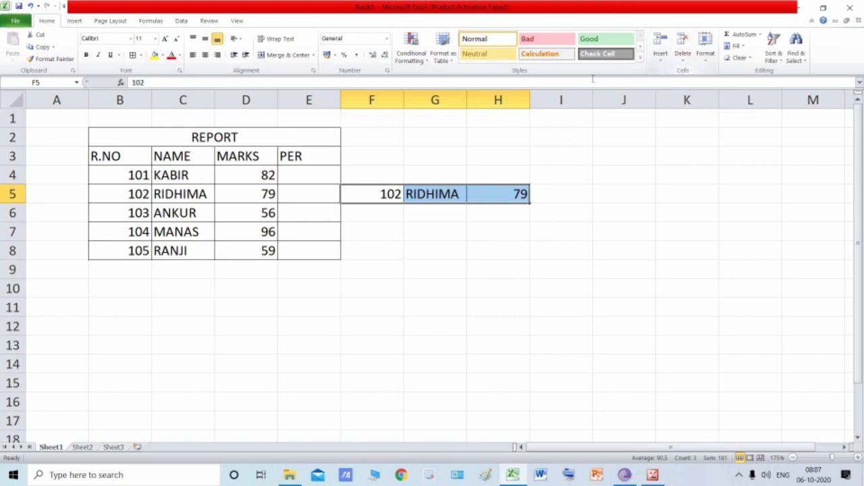
pyautogui.click(684, 62)
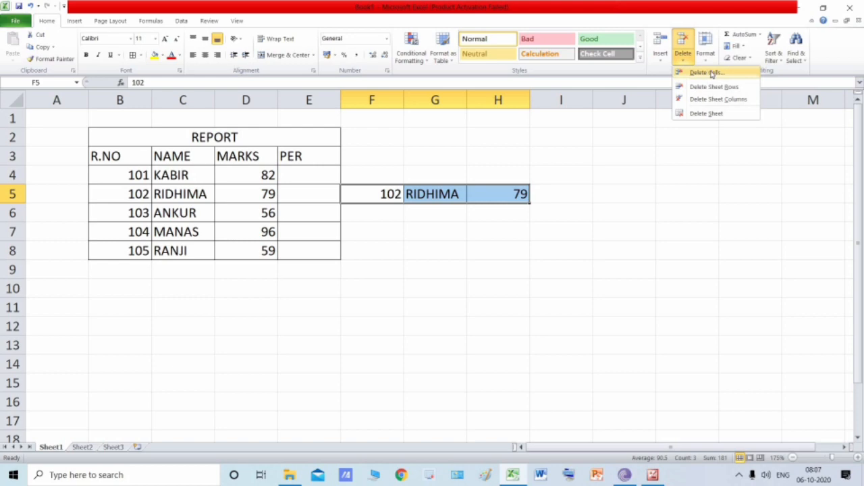
pyautogui.click(703, 75)
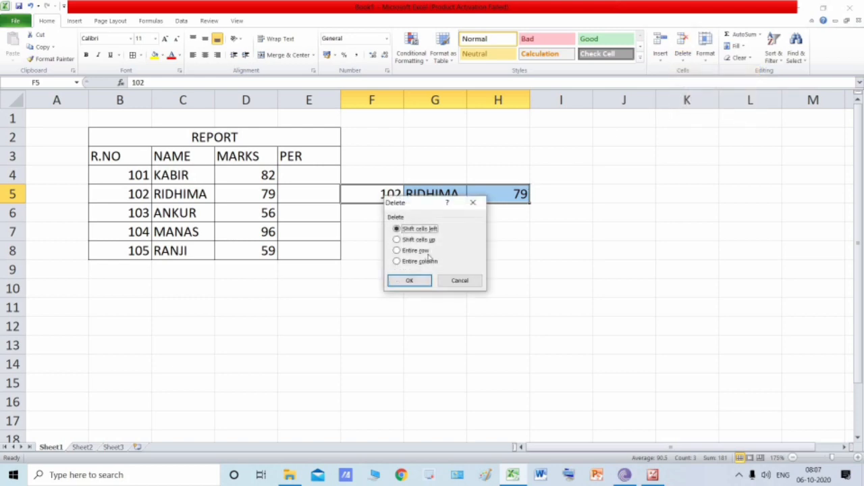
pyautogui.click(653, 475)
pyautogui.click(408, 280)
pyautogui.click(407, 225)
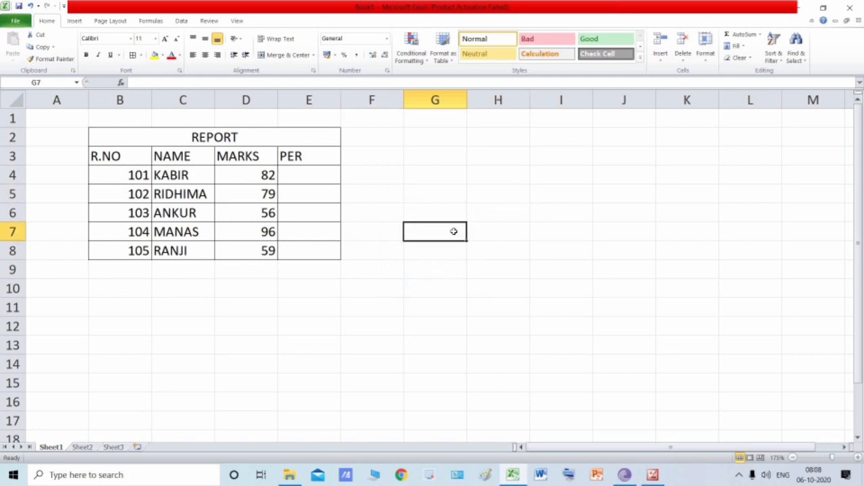
# Read the scanned page's instruction on selecting a column for deletion, and highlight columns B, C, D and E in turn
pyautogui.hotkey('alt', 'Tab')
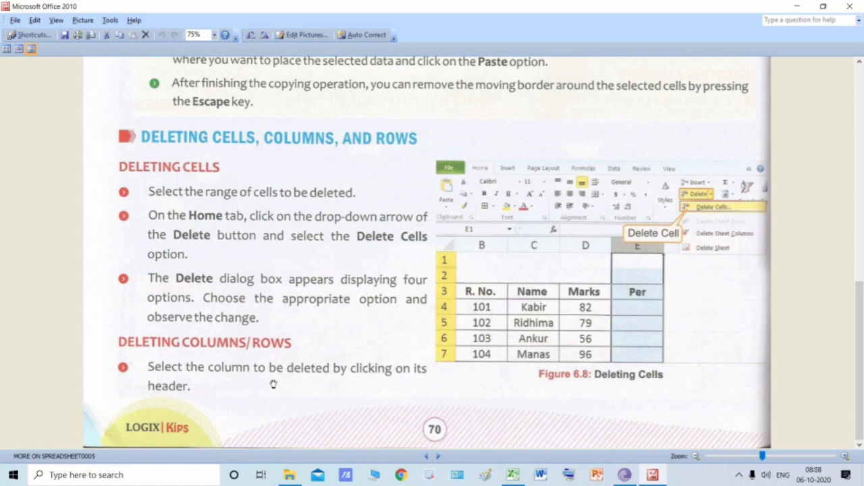
pyautogui.hotkey('alt', 'Tab')
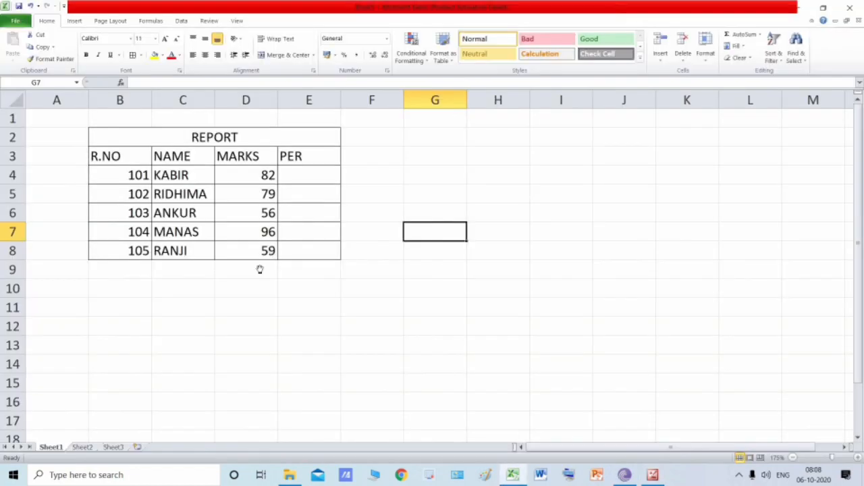
pyautogui.hotkey('alt', 'Tab')
pyautogui.hotkey('alt', 'Tab')
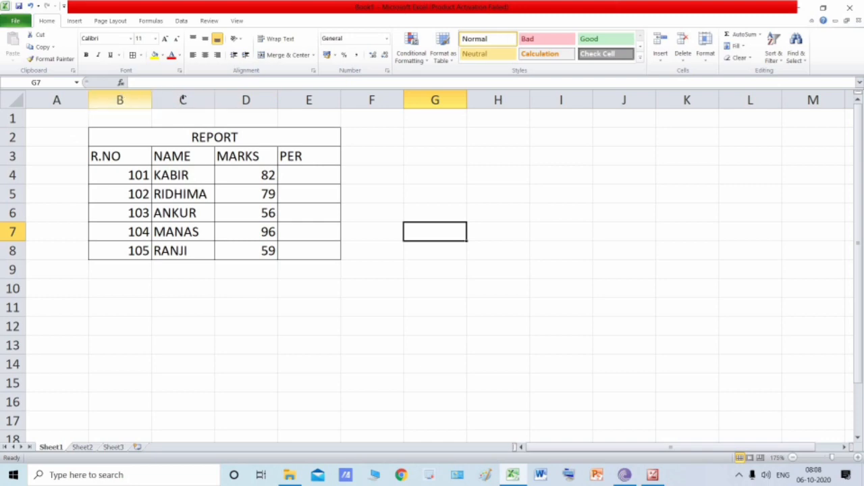
pyautogui.click(120, 100)
pyautogui.click(189, 99)
pyautogui.click(243, 100)
pyautogui.click(309, 100)
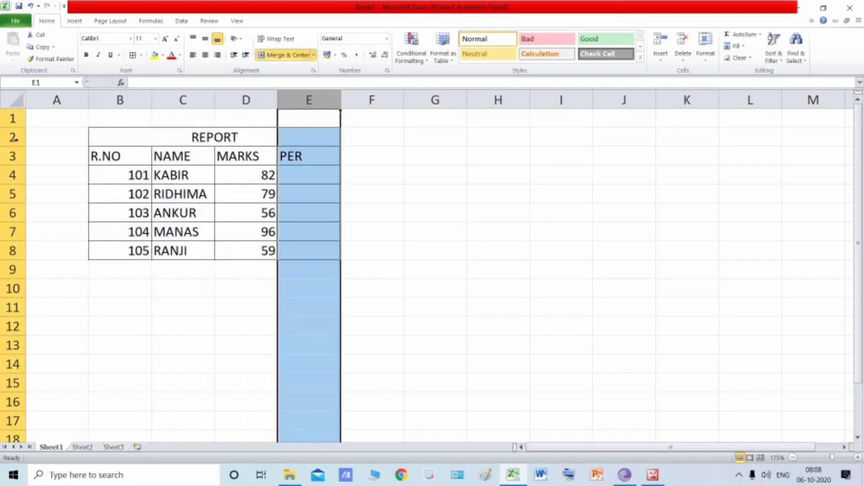
# Highlight the report's rows 2 through 8 one after another by their row headers
pyautogui.click(12, 137)
pyautogui.click(12, 156)
pyautogui.click(12, 175)
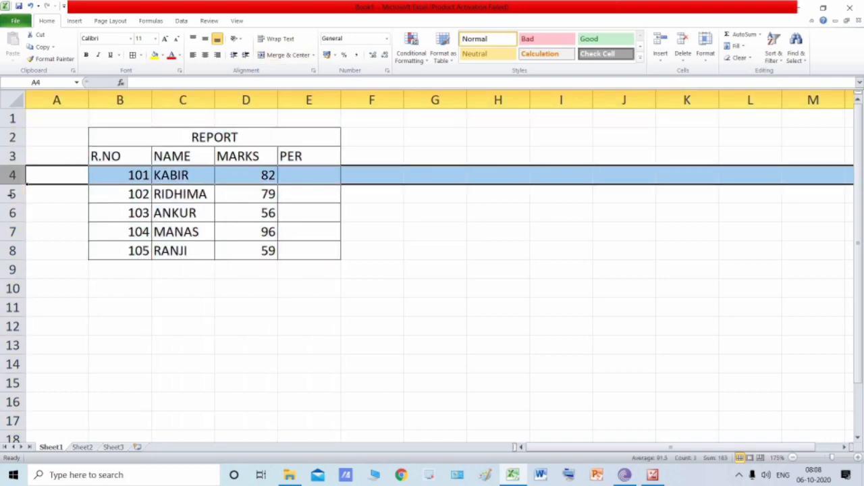
pyautogui.click(12, 194)
pyautogui.click(12, 213)
pyautogui.click(12, 231)
pyautogui.click(12, 242)
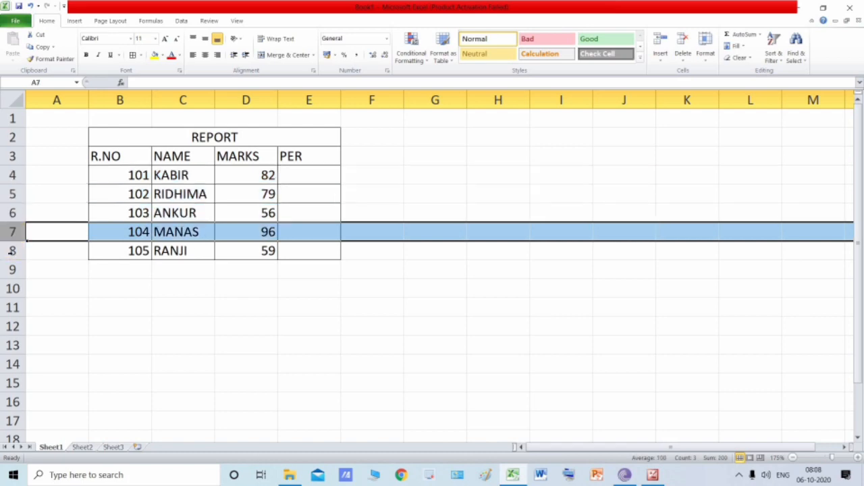
pyautogui.click(12, 251)
# Recheck the scanned page's column header instruction and highlight columns B to E again one at a time
pyautogui.hotkey('alt', 'Tab')
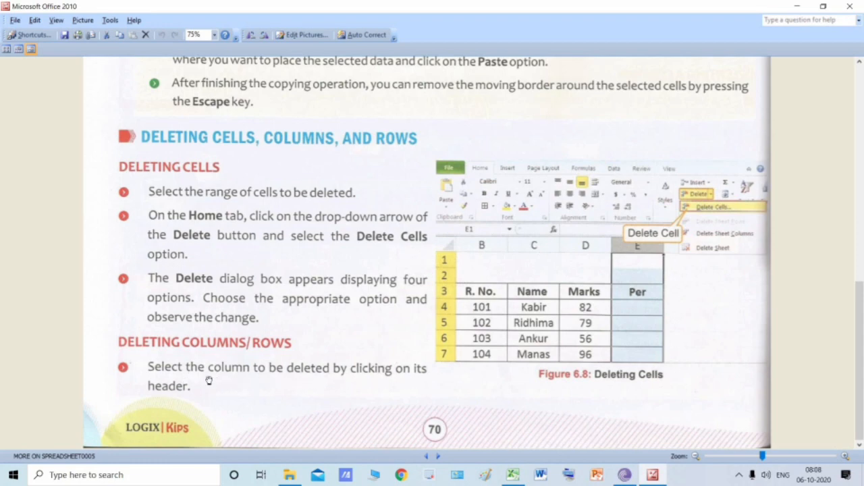
pyautogui.hotkey('alt', 'Tab')
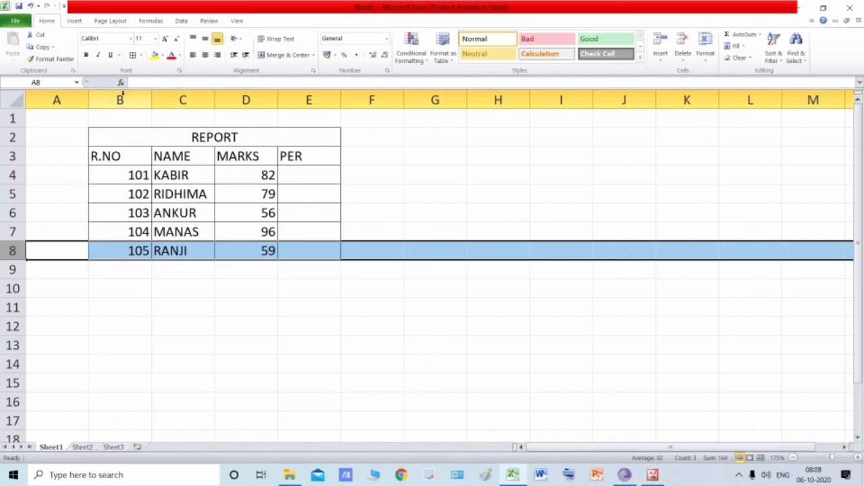
pyautogui.click(119, 100)
pyautogui.click(182, 100)
pyautogui.click(246, 100)
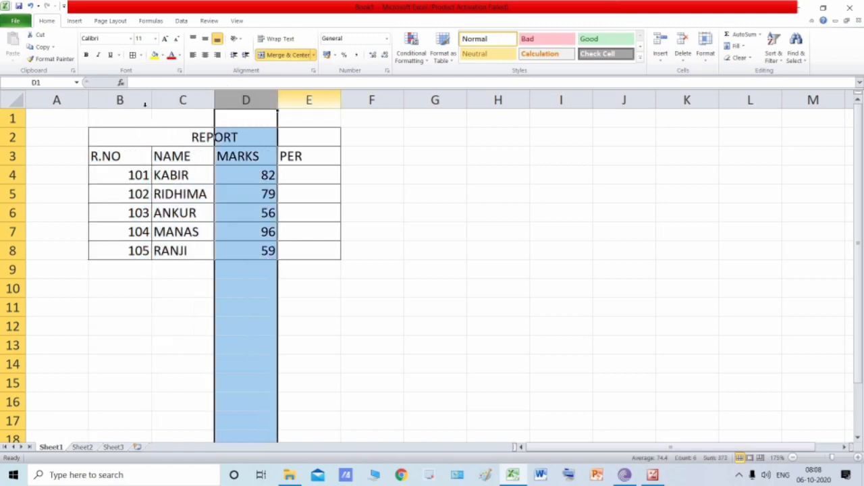
pyautogui.click(309, 100)
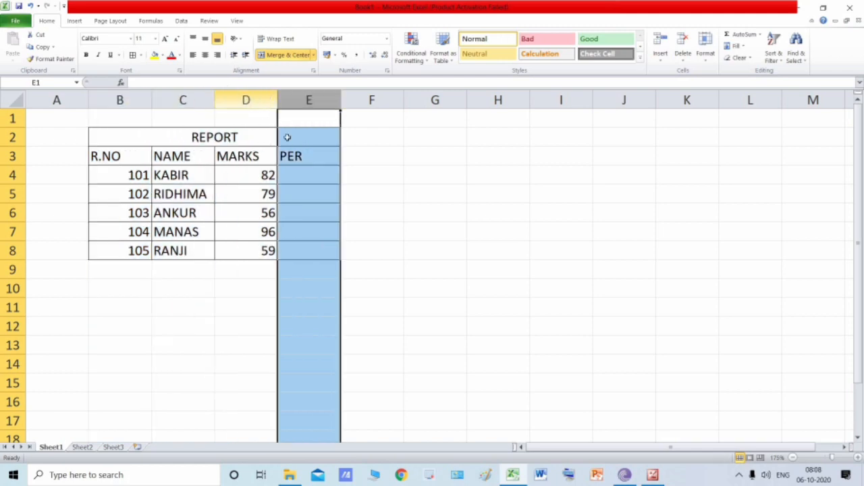
pyautogui.click(455, 228)
# Look ahead to scanned page 71, and return to page 70's section on deleting columns and rows
pyautogui.hotkey('alt', 'Tab')
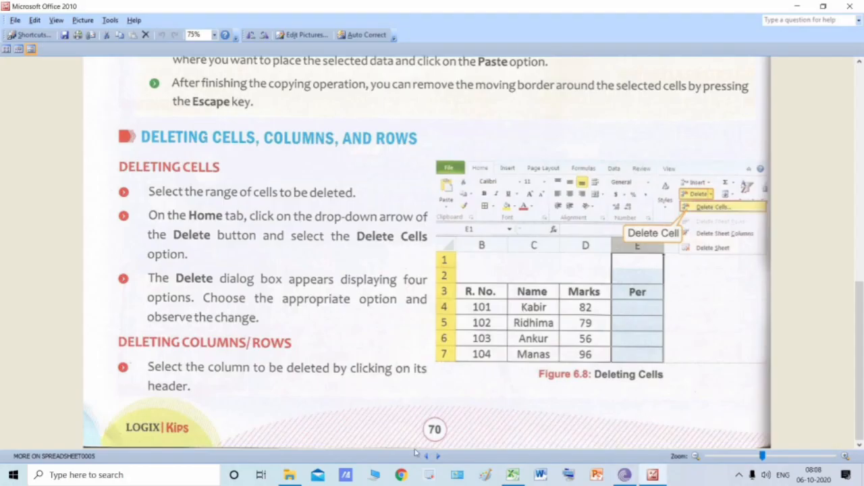
pyautogui.click(437, 456)
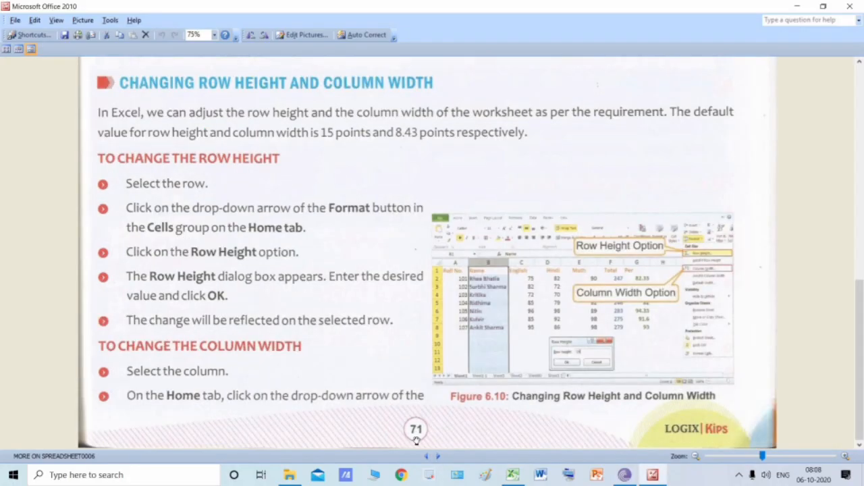
pyautogui.click(426, 456)
pyautogui.hotkey('alt', 'Tab')
# Delete column E containing the PER heading with Delete Sheet Columns, as instructed at the start of scanned page 71
pyautogui.click(307, 99)
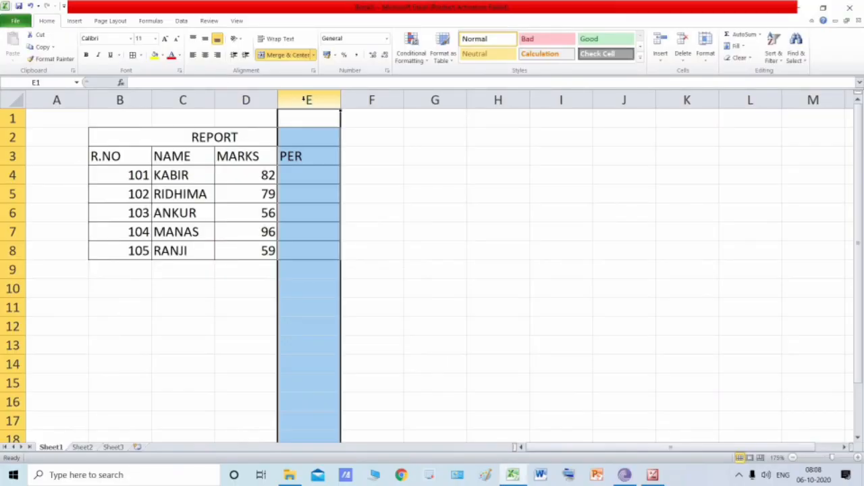
pyautogui.click(190, 138)
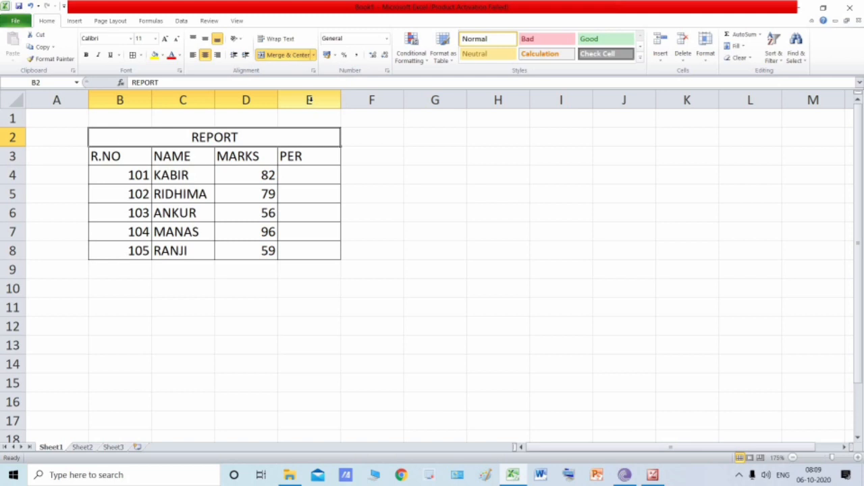
pyautogui.click(309, 99)
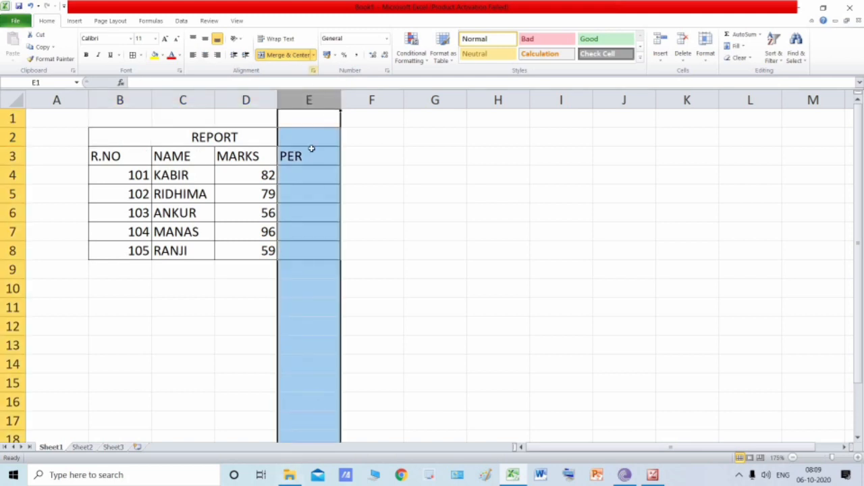
pyautogui.hotkey('alt', 'Tab')
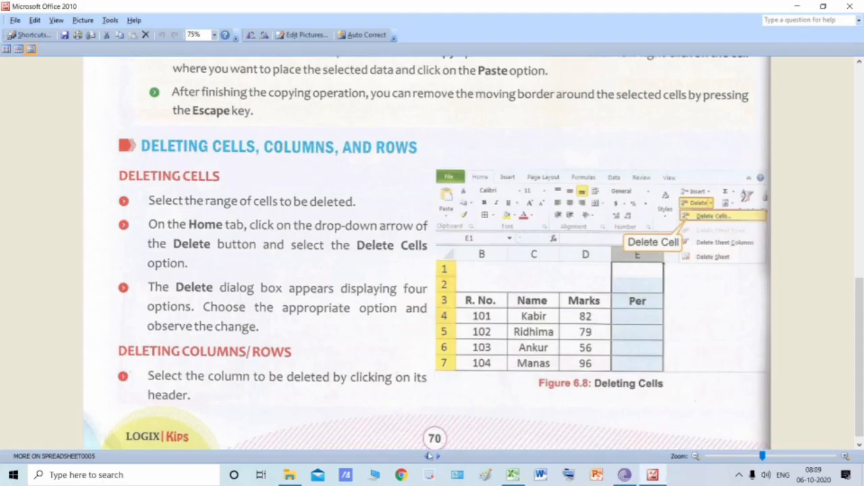
pyautogui.click(438, 457)
pyautogui.scroll(8, 305, 186)
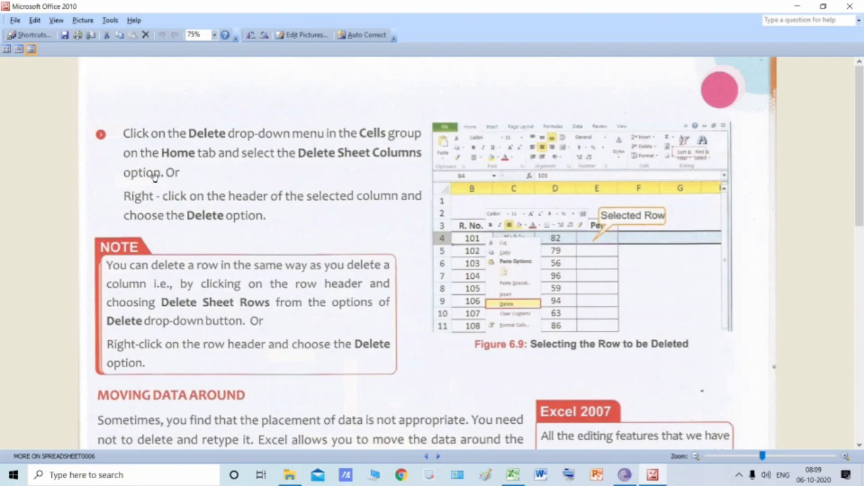
pyautogui.hotkey('alt', 'Tab')
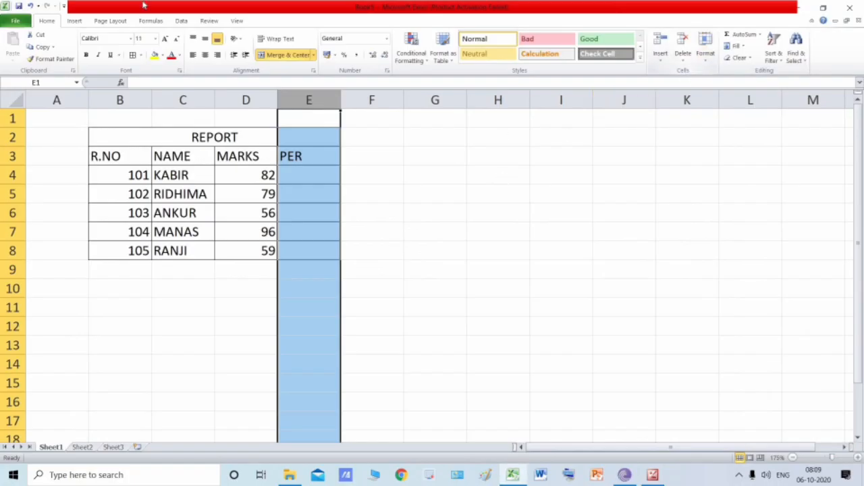
pyautogui.click(685, 61)
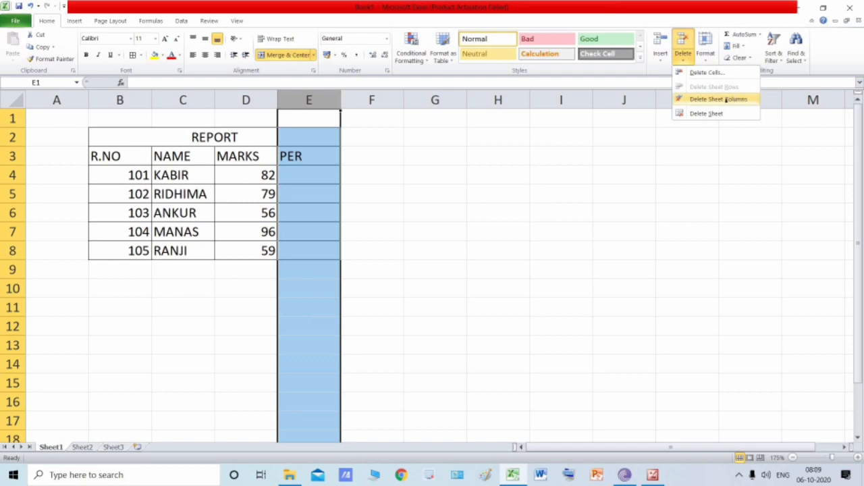
pyautogui.click(734, 99)
pyautogui.click(477, 158)
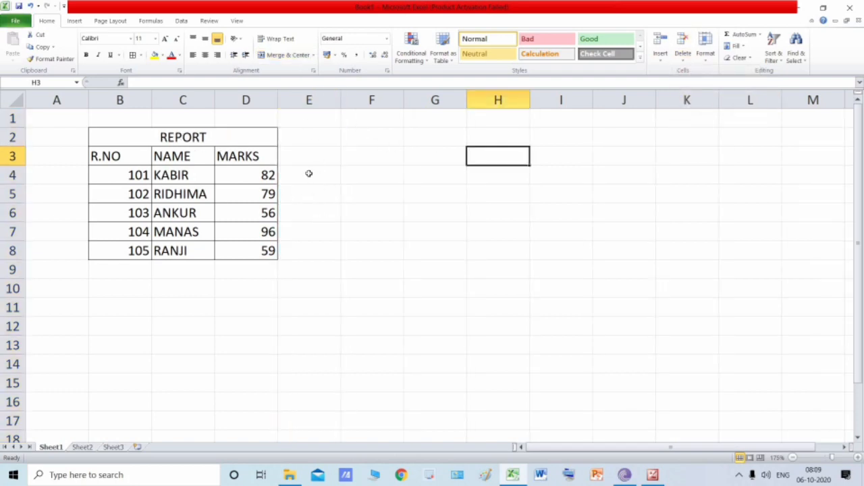
# Restore the deleted PER column E and check scanned page 71 for the alternative way of deleting a column from its header
pyautogui.hotkey('alt', 'Tab')
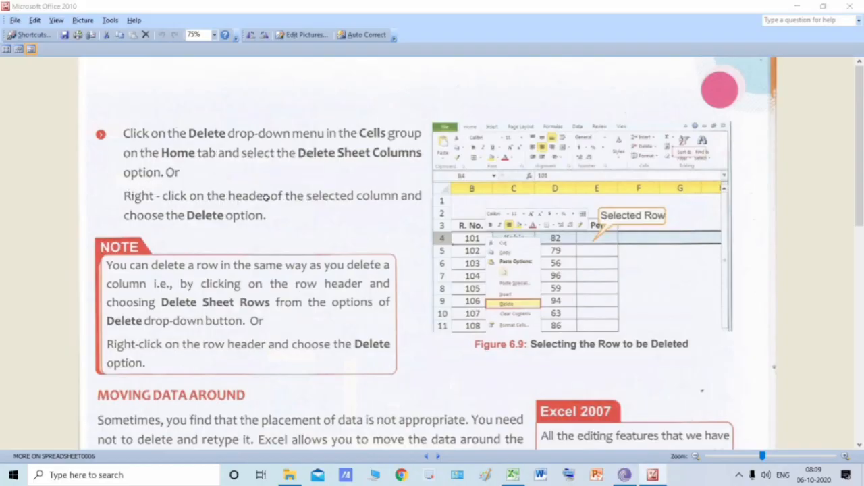
pyautogui.hotkey('alt', 'Tab')
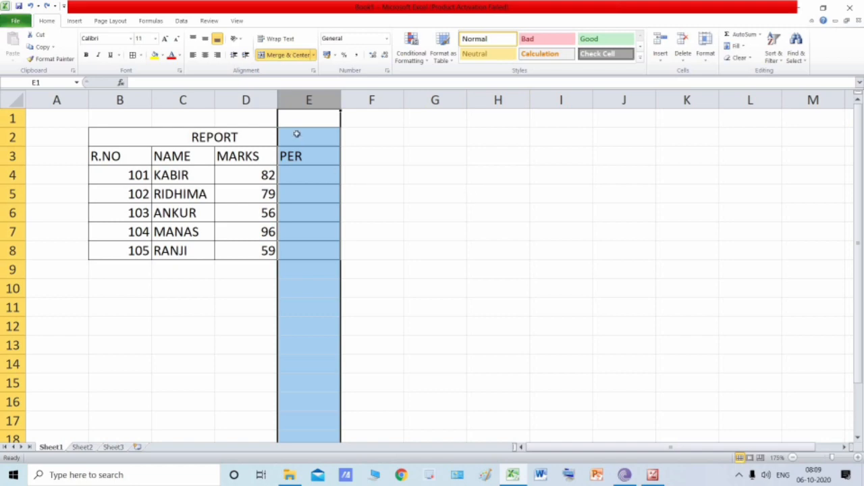
pyautogui.click(442, 160)
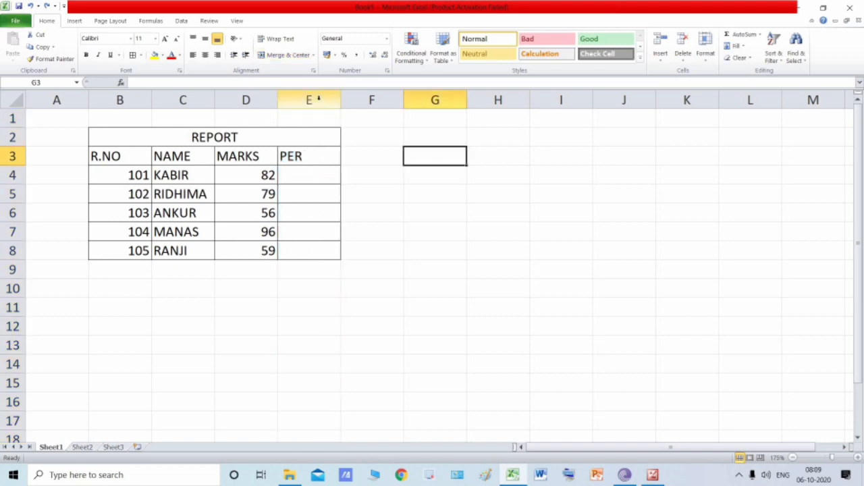
pyautogui.hotkey('alt', 'Tab')
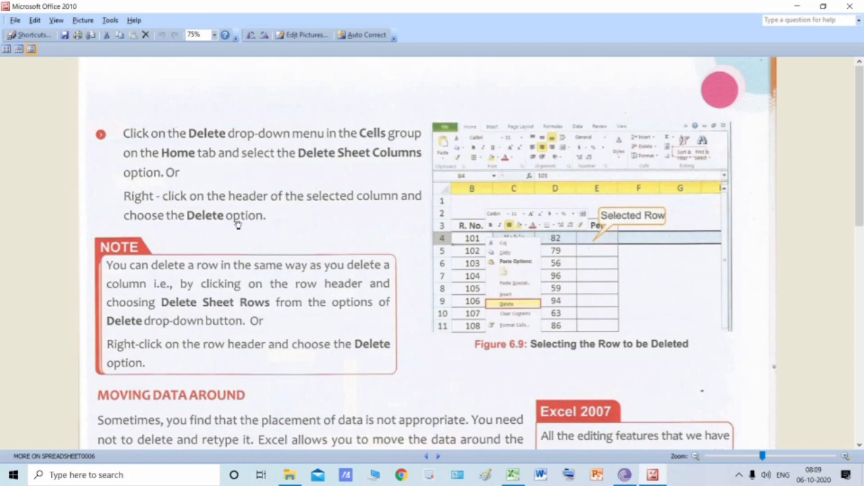
pyautogui.hotkey('alt', 'Tab')
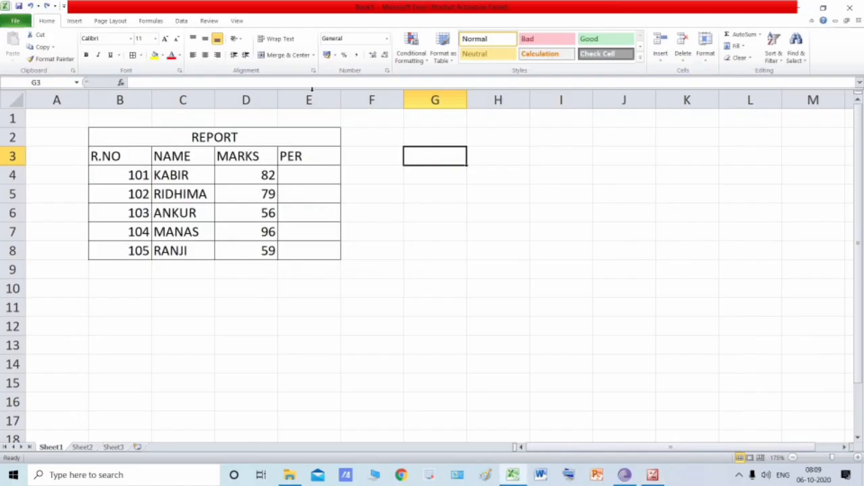
# Delete column E containing the PER heading with the Delete option of its column header
pyautogui.rightClick(309, 101)
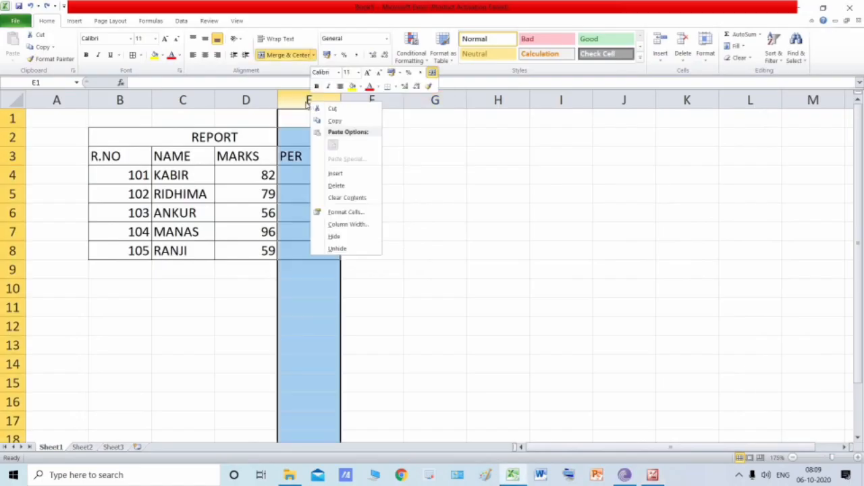
pyautogui.click(297, 100)
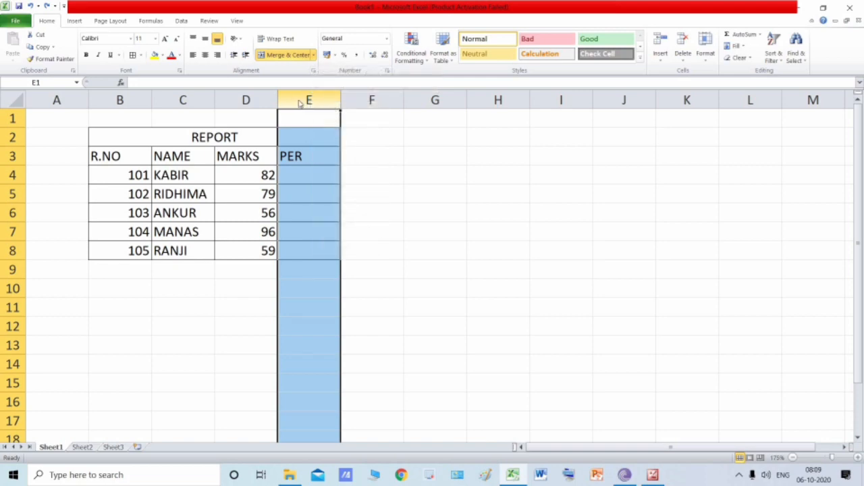
pyautogui.rightClick(300, 101)
pyautogui.click(327, 185)
pyautogui.click(413, 169)
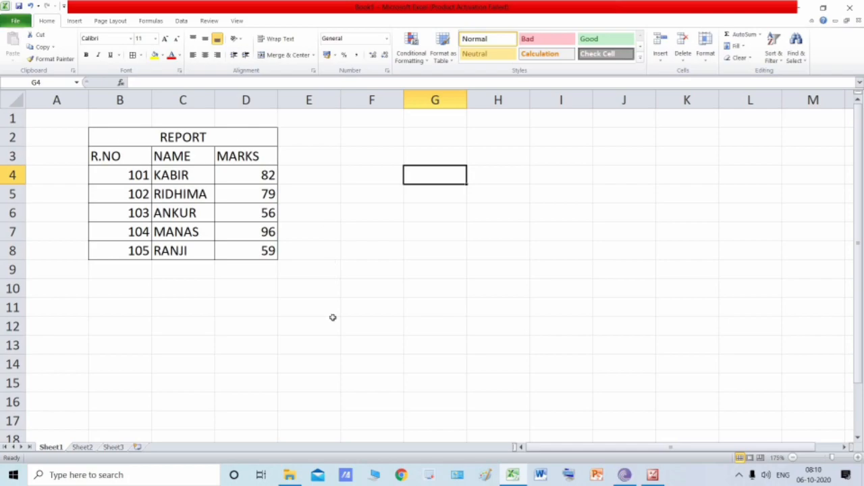
# Read the scanned page's note on deleting rows, and highlight worksheet rows 2, 3, 4 and 1 one at a time
pyautogui.hotkey('alt', 'Tab')
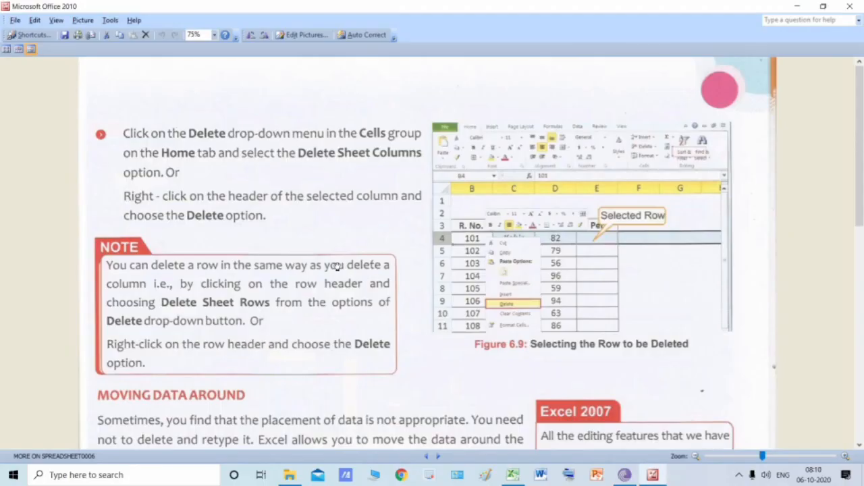
pyautogui.scroll(-1, 197, 267)
pyautogui.scroll(-1, 197, 268)
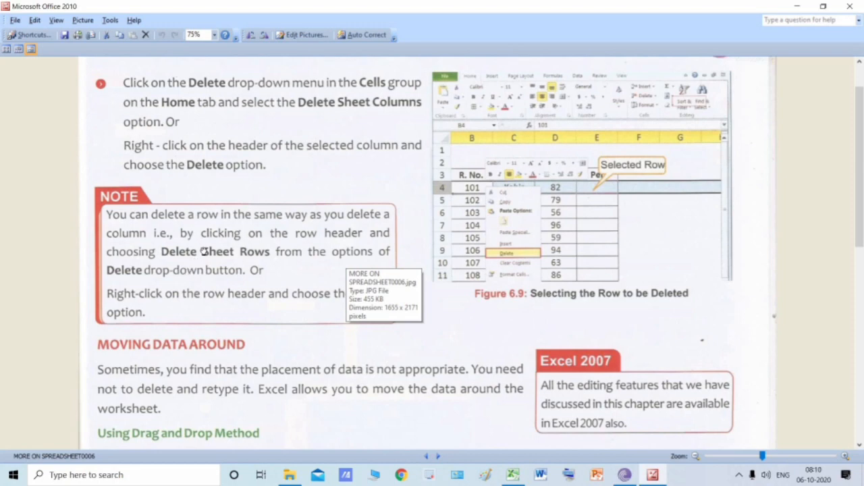
pyautogui.scroll(-2, 203, 251)
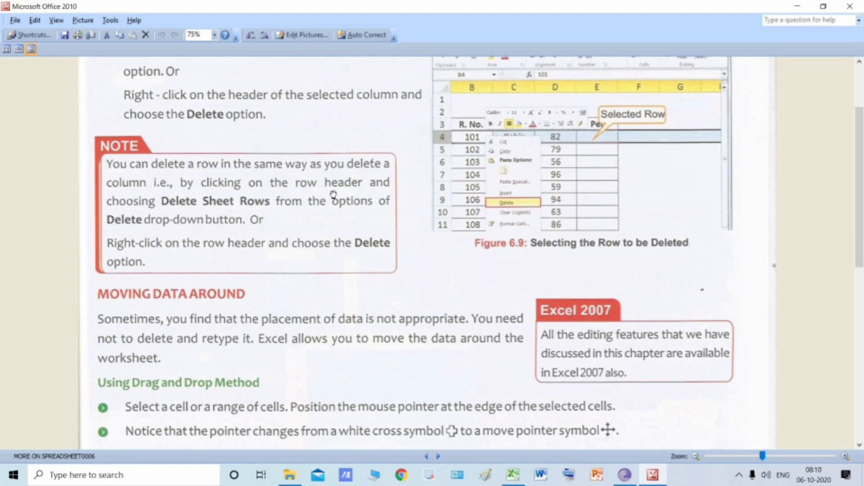
pyautogui.hotkey('alt', 'Tab')
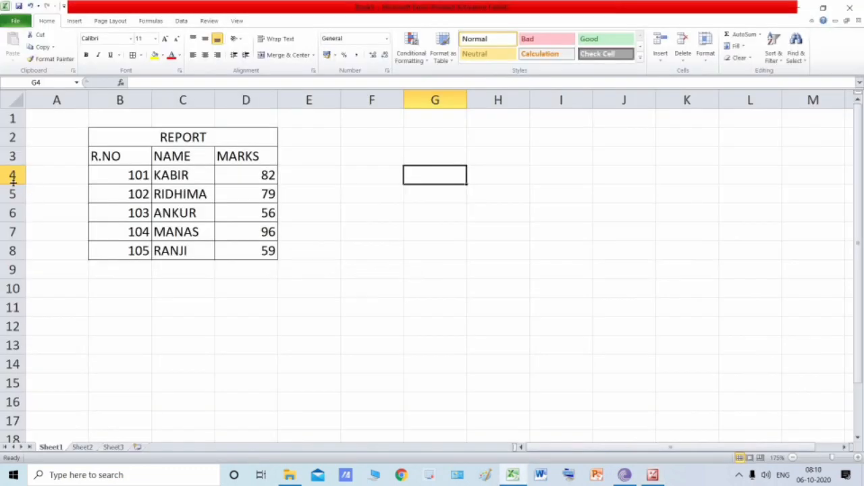
pyautogui.click(11, 139)
pyautogui.click(10, 157)
pyautogui.click(10, 175)
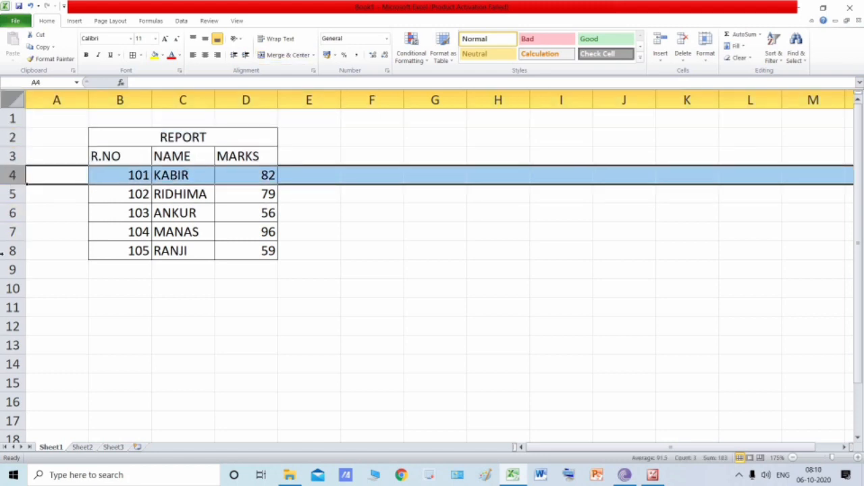
pyautogui.click(13, 119)
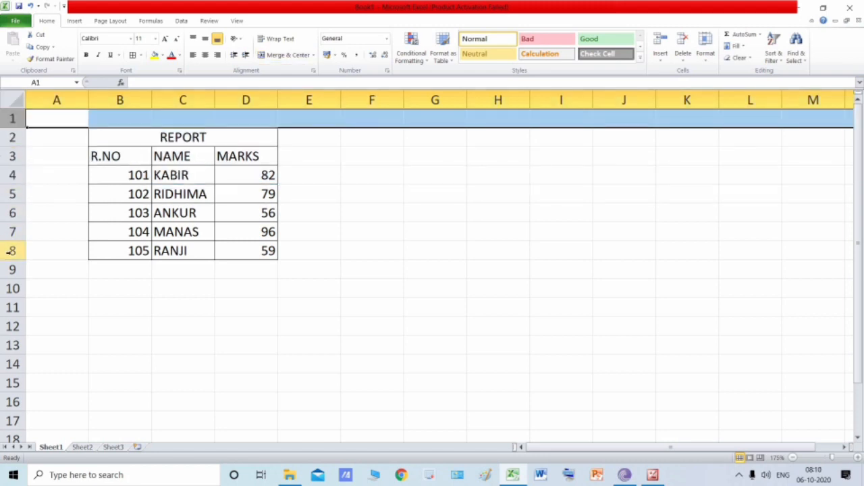
# Delete row 8 containing record 105 with Delete Sheet Rows
pyautogui.click(11, 251)
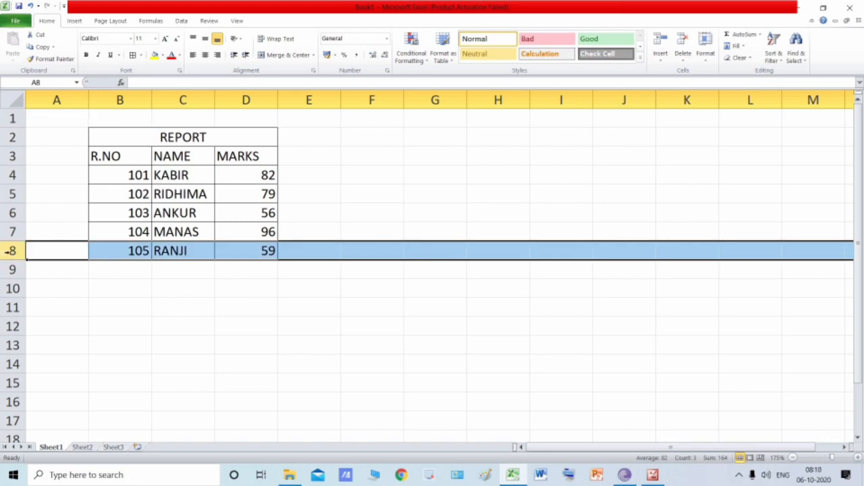
pyautogui.click(682, 57)
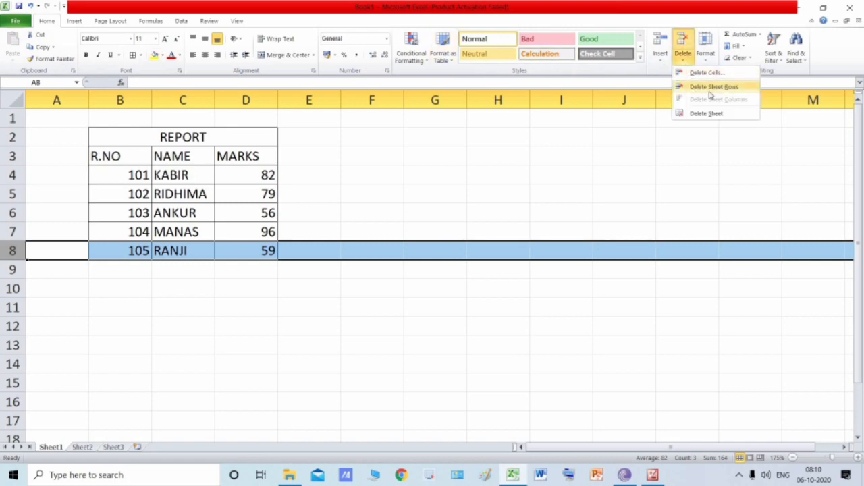
pyautogui.click(706, 87)
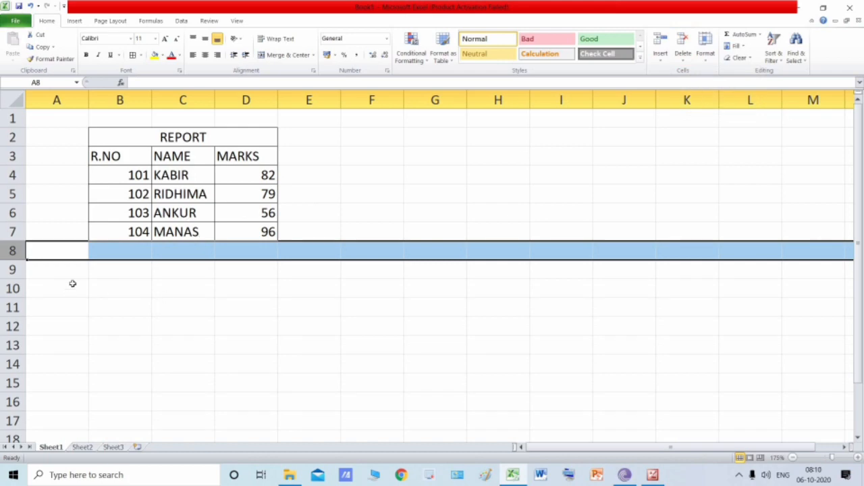
pyautogui.click(230, 320)
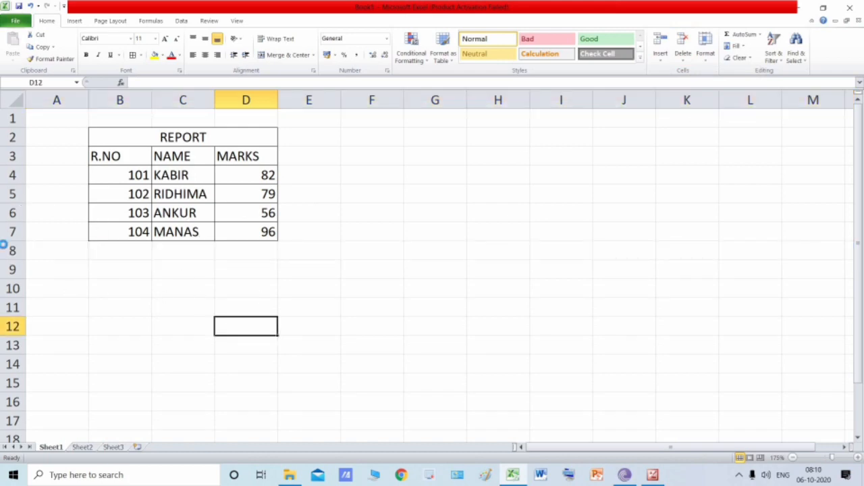
# Undo the row deletion and delete row 8 with record 105 again using the Delete option of its row header
pyautogui.hotkey('ctrl', 'z')
pyautogui.click(135, 324)
pyautogui.click(11, 250)
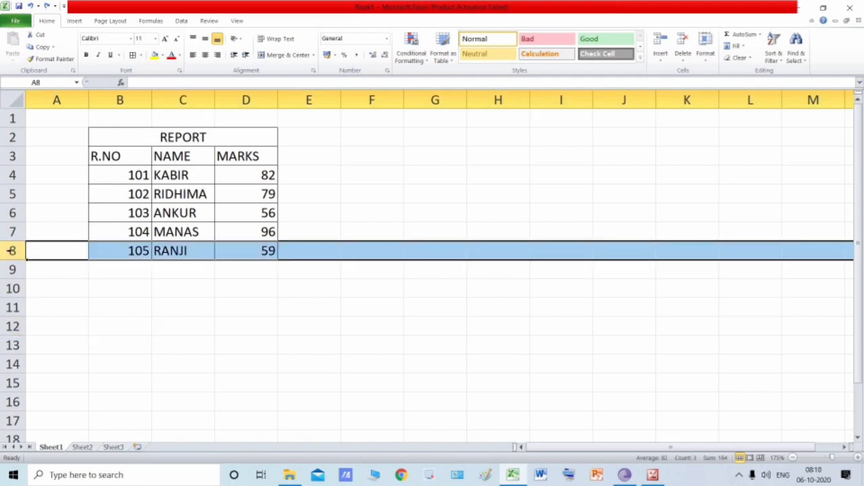
pyautogui.rightClick(11, 252)
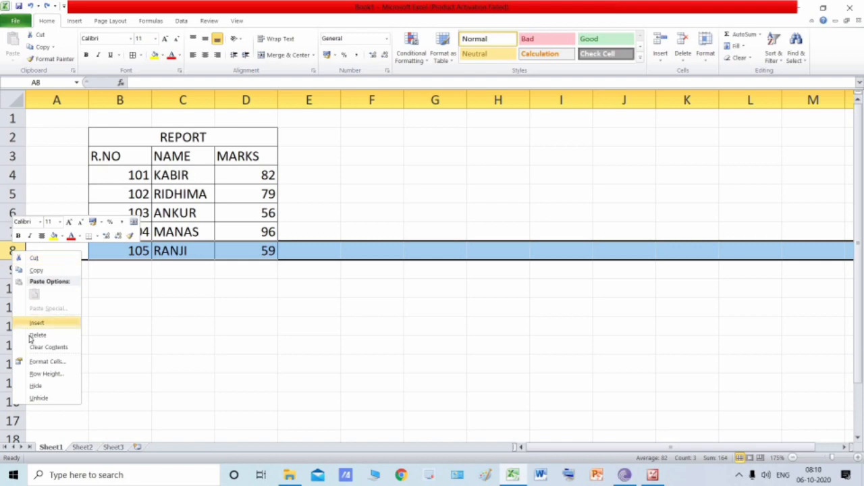
pyautogui.click(37, 335)
pyautogui.click(217, 282)
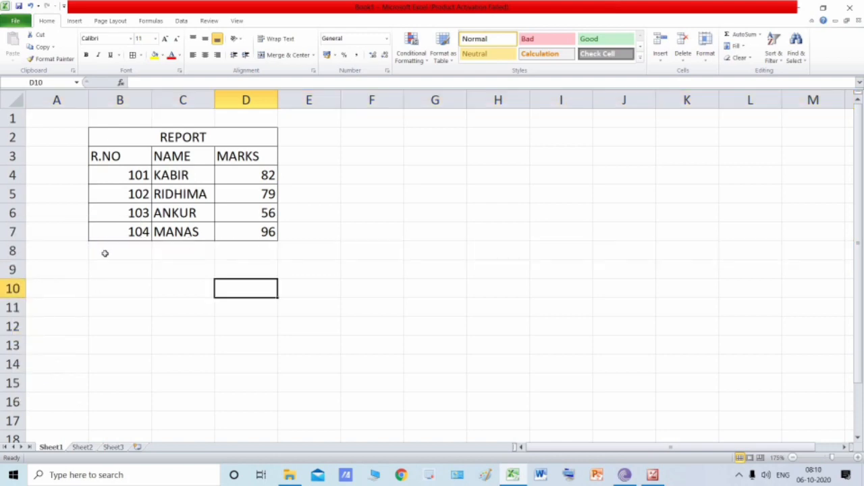
# Return to scanned page 71 and read the Moving Data Around section on the drag and drop method
pyautogui.hotkey('alt', 'Tab')
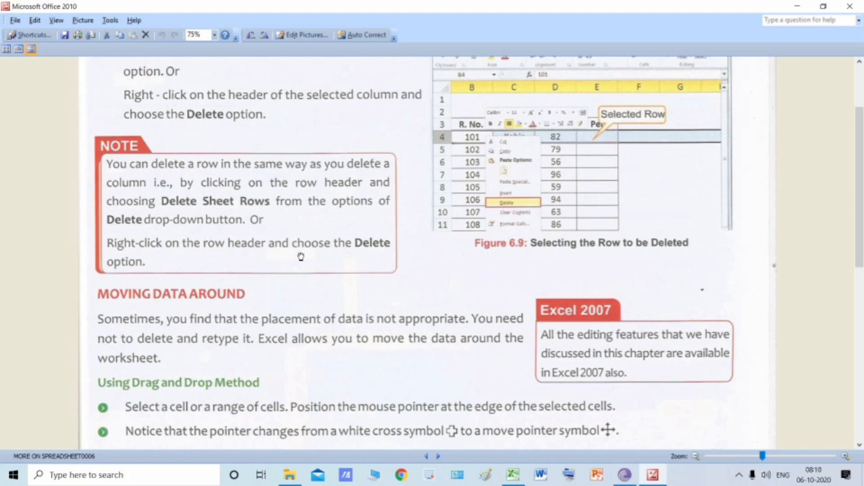
pyautogui.scroll(-1, 241, 261)
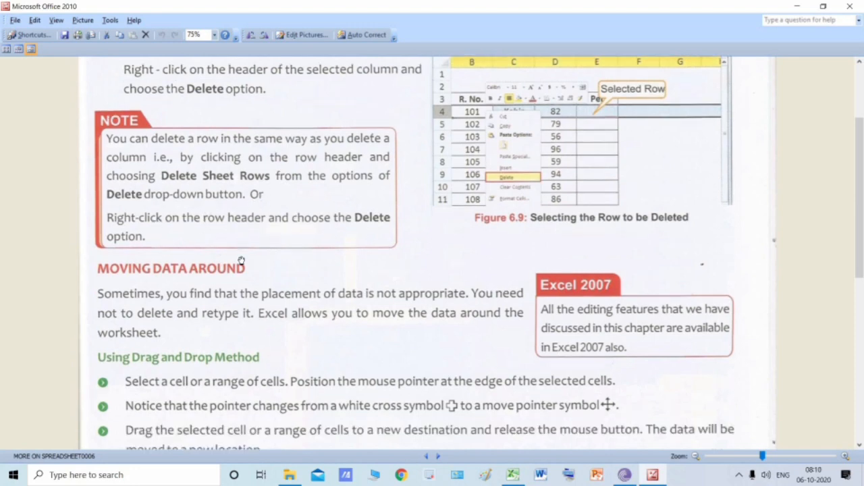
pyautogui.scroll(-5, 276, 246)
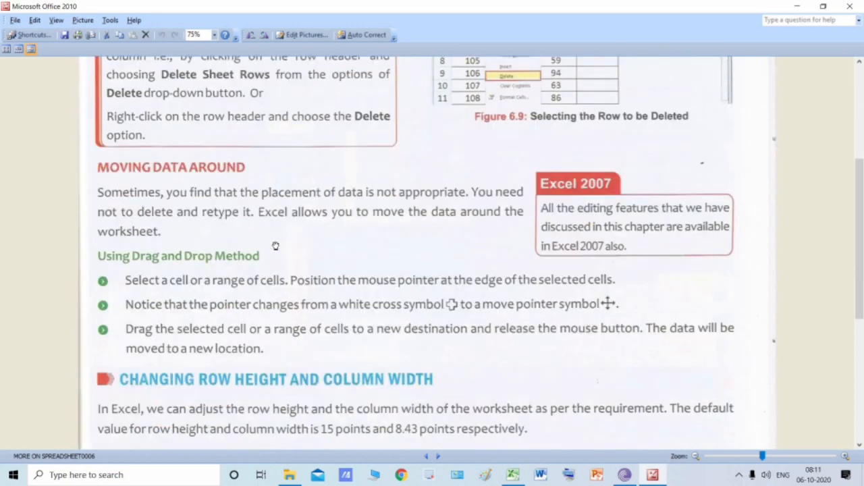